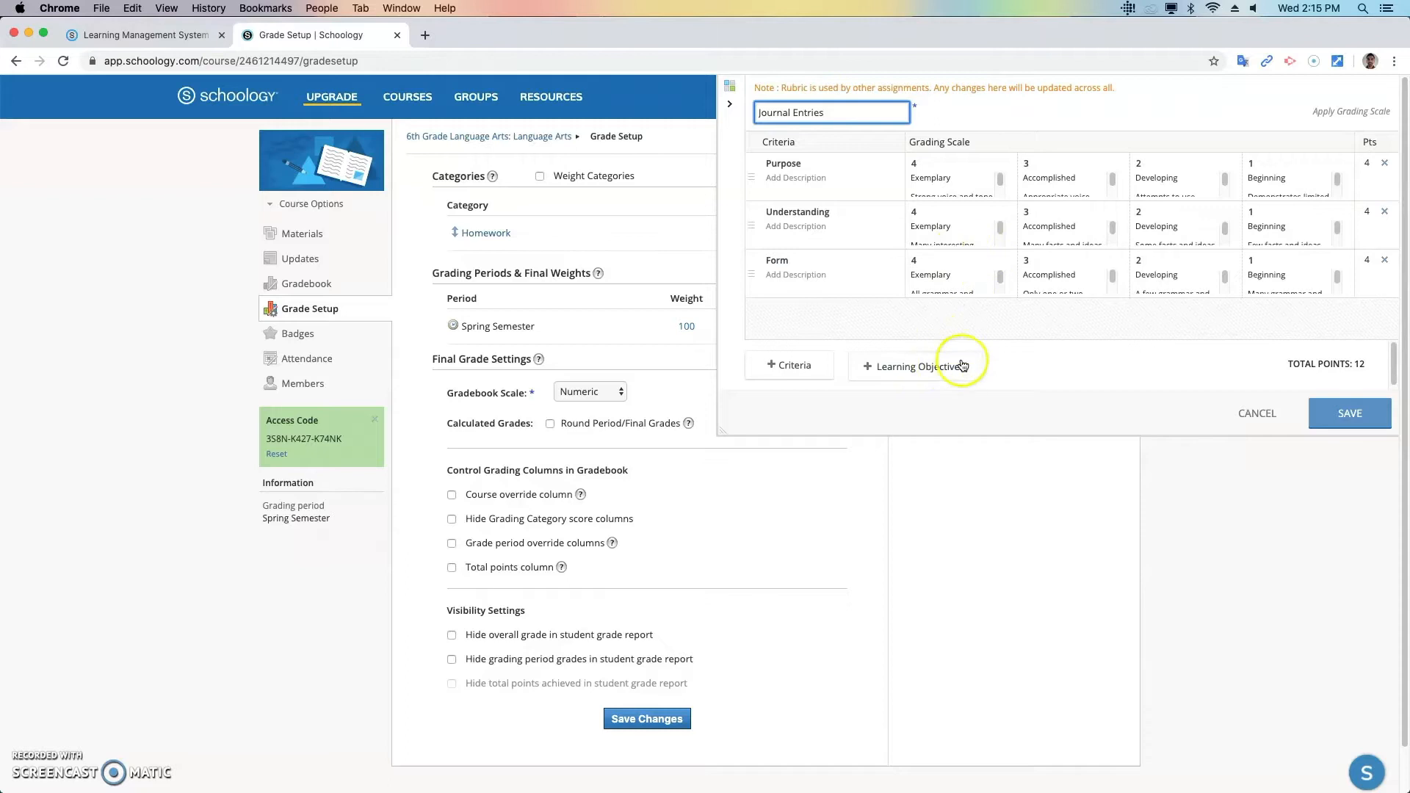
# Review the Journal Entries rubric's title, criteria and rating levels, and close it without saving.
pyautogui.click(773, 143)
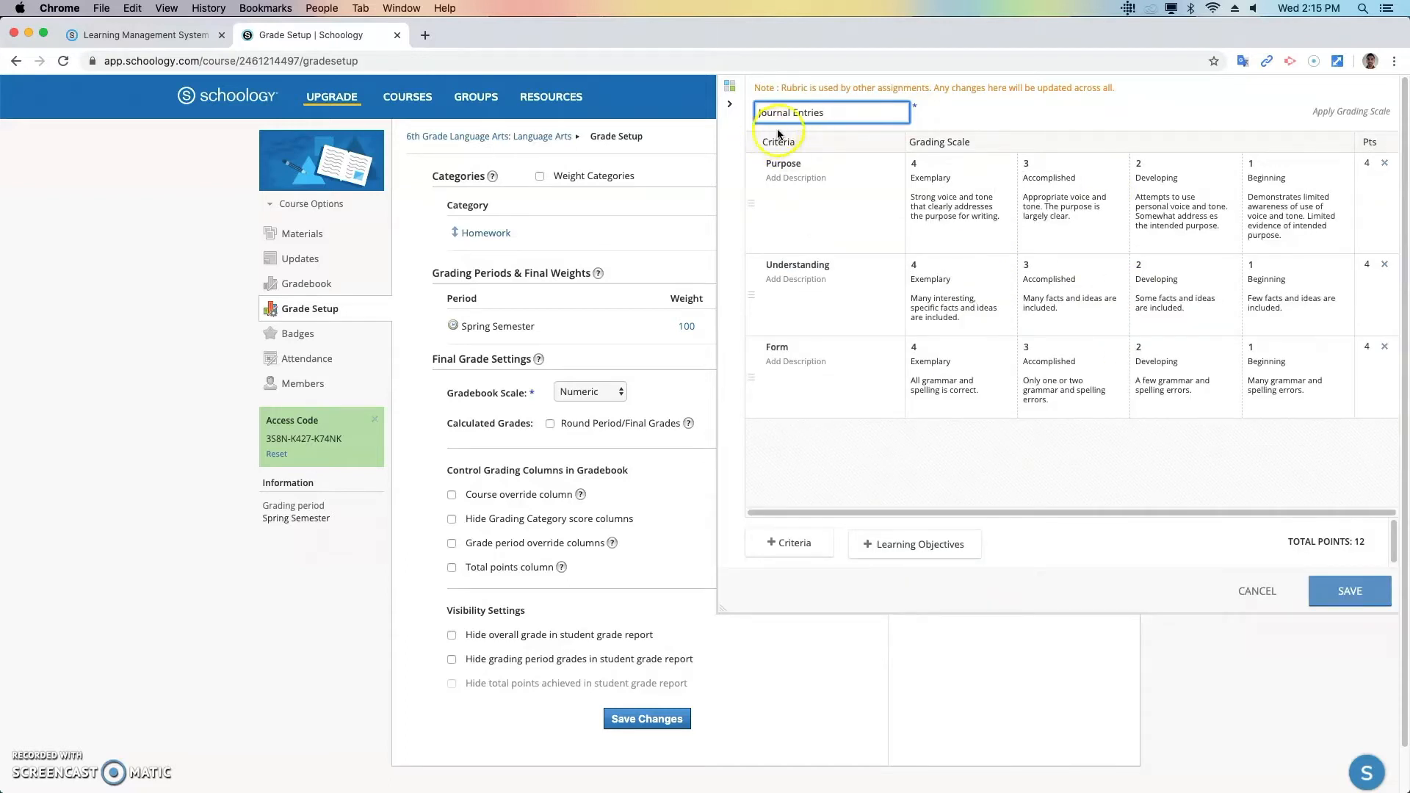
pyautogui.click(822, 114)
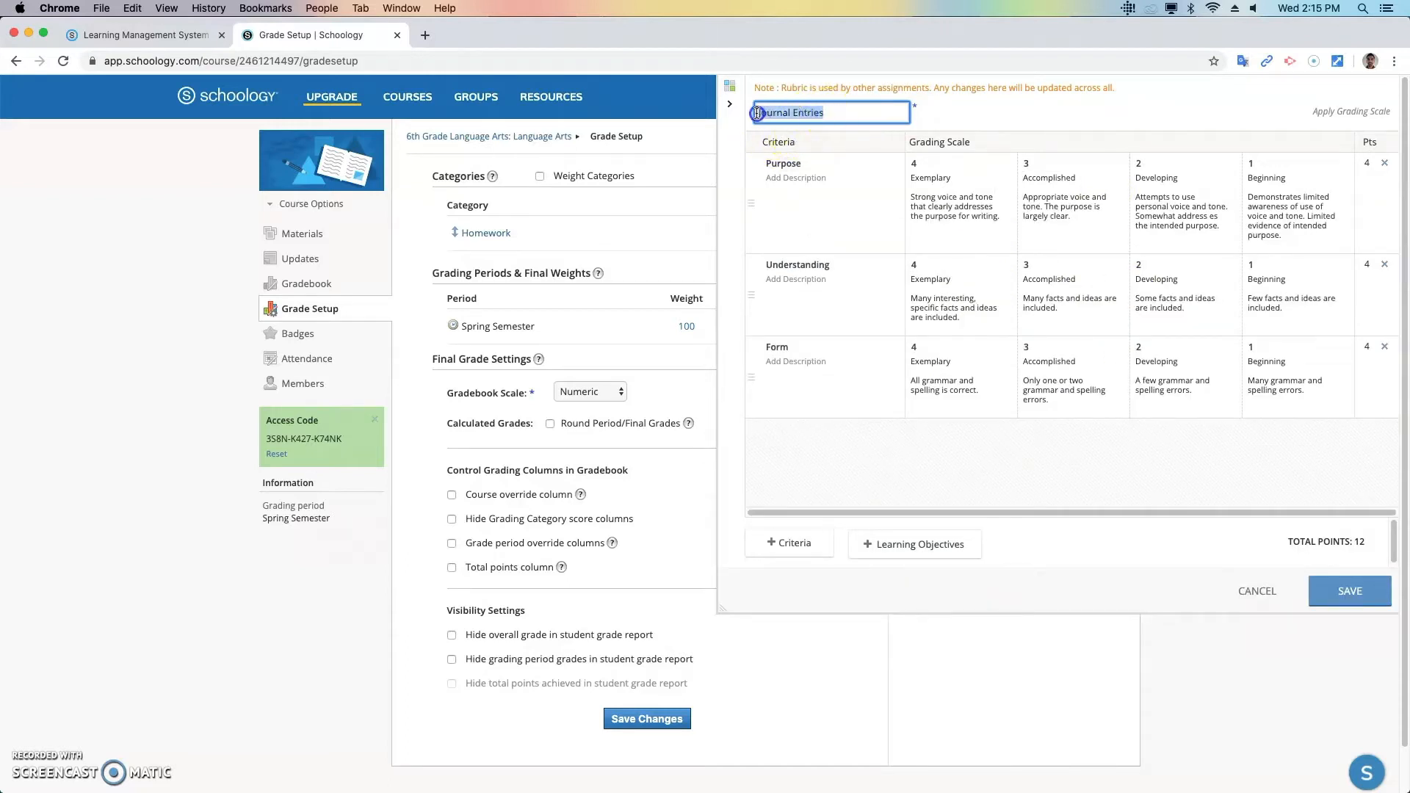
pyautogui.click(850, 112)
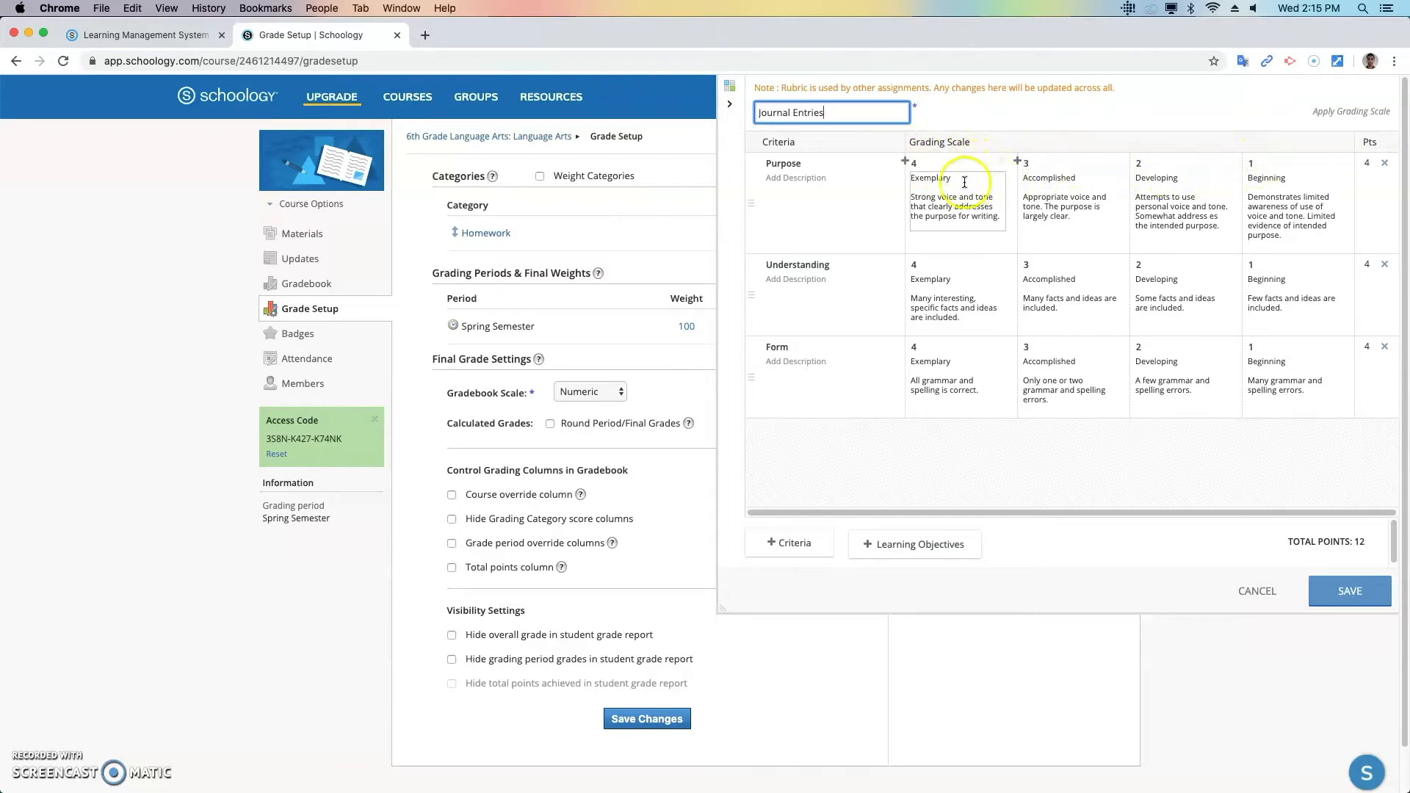
pyautogui.click(1064, 177)
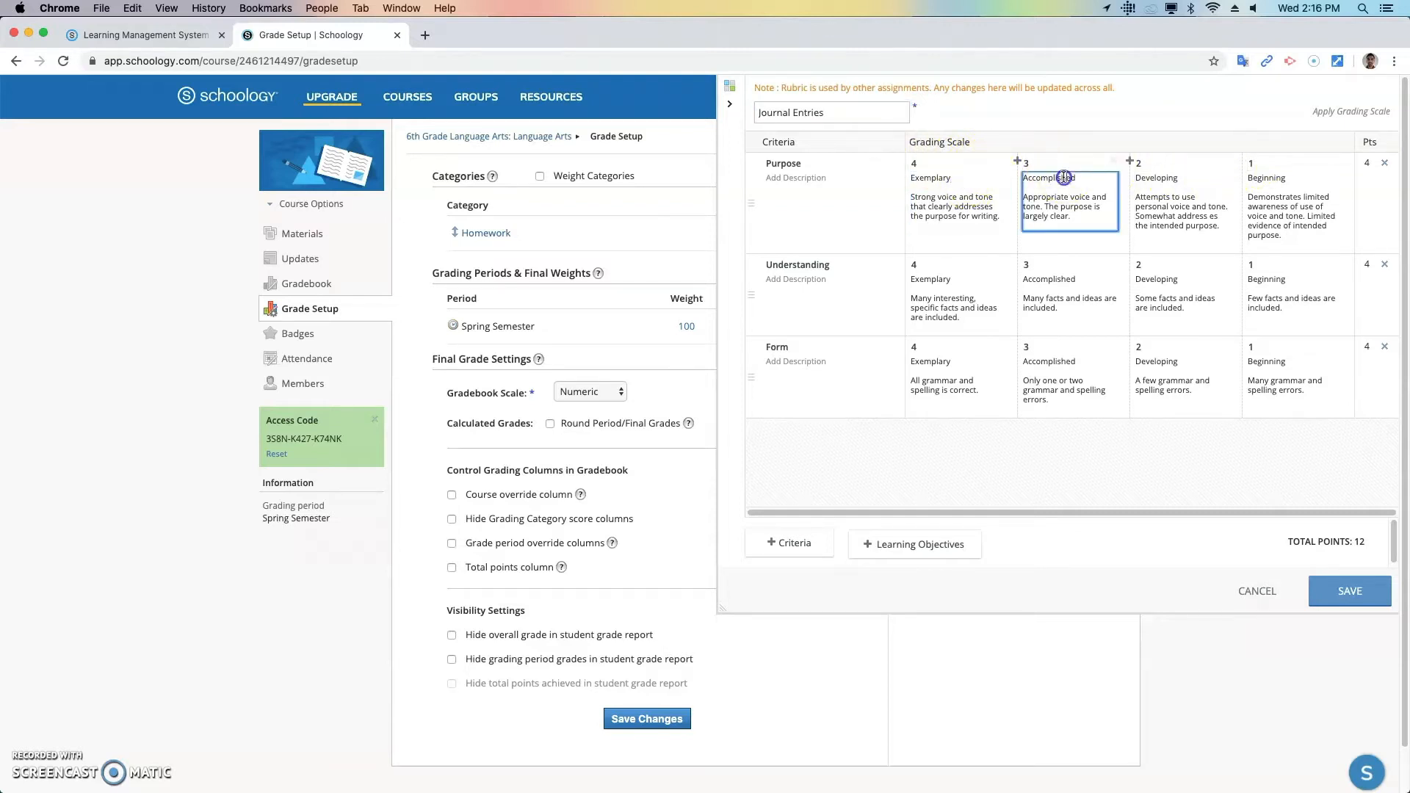
pyautogui.click(1162, 178)
pyautogui.click(1265, 176)
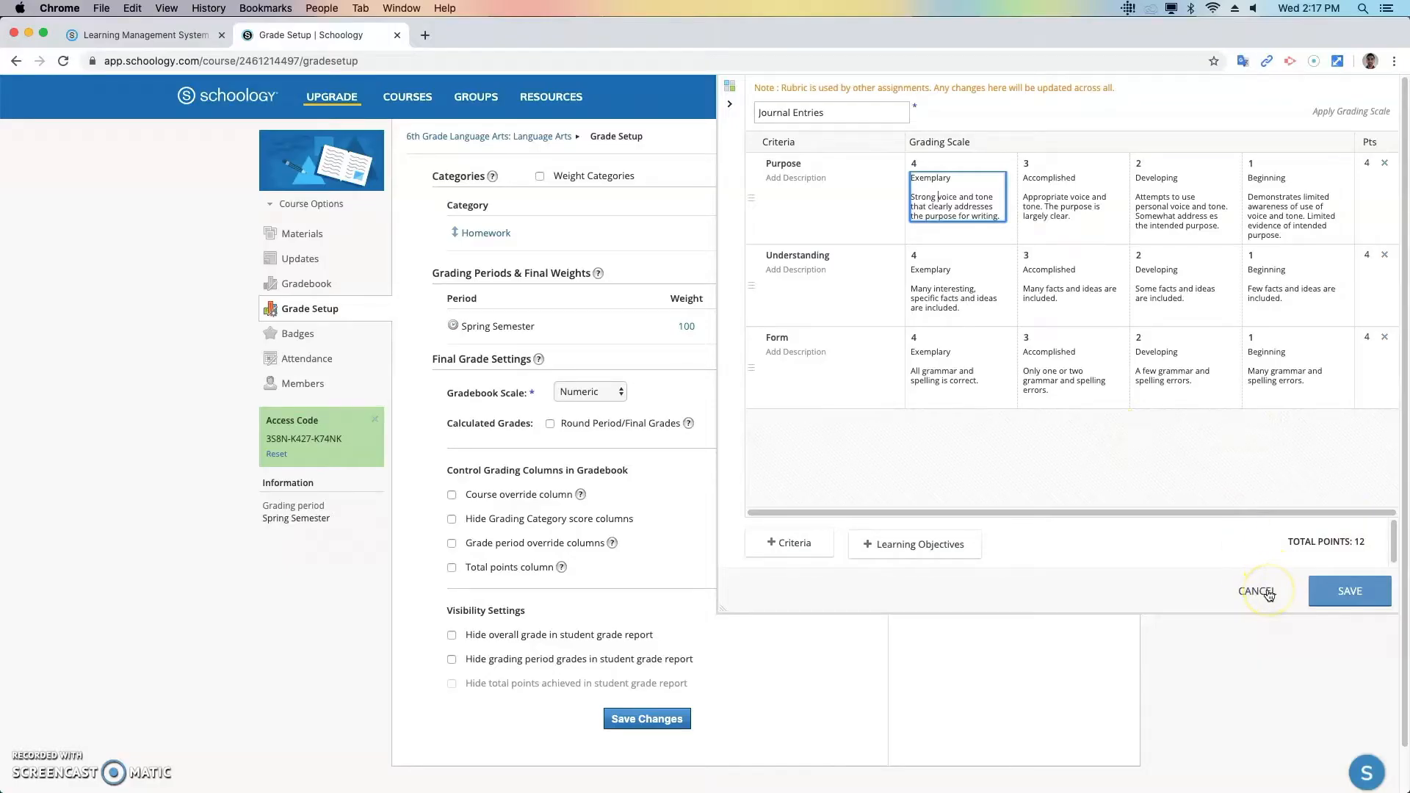
pyautogui.click(1257, 592)
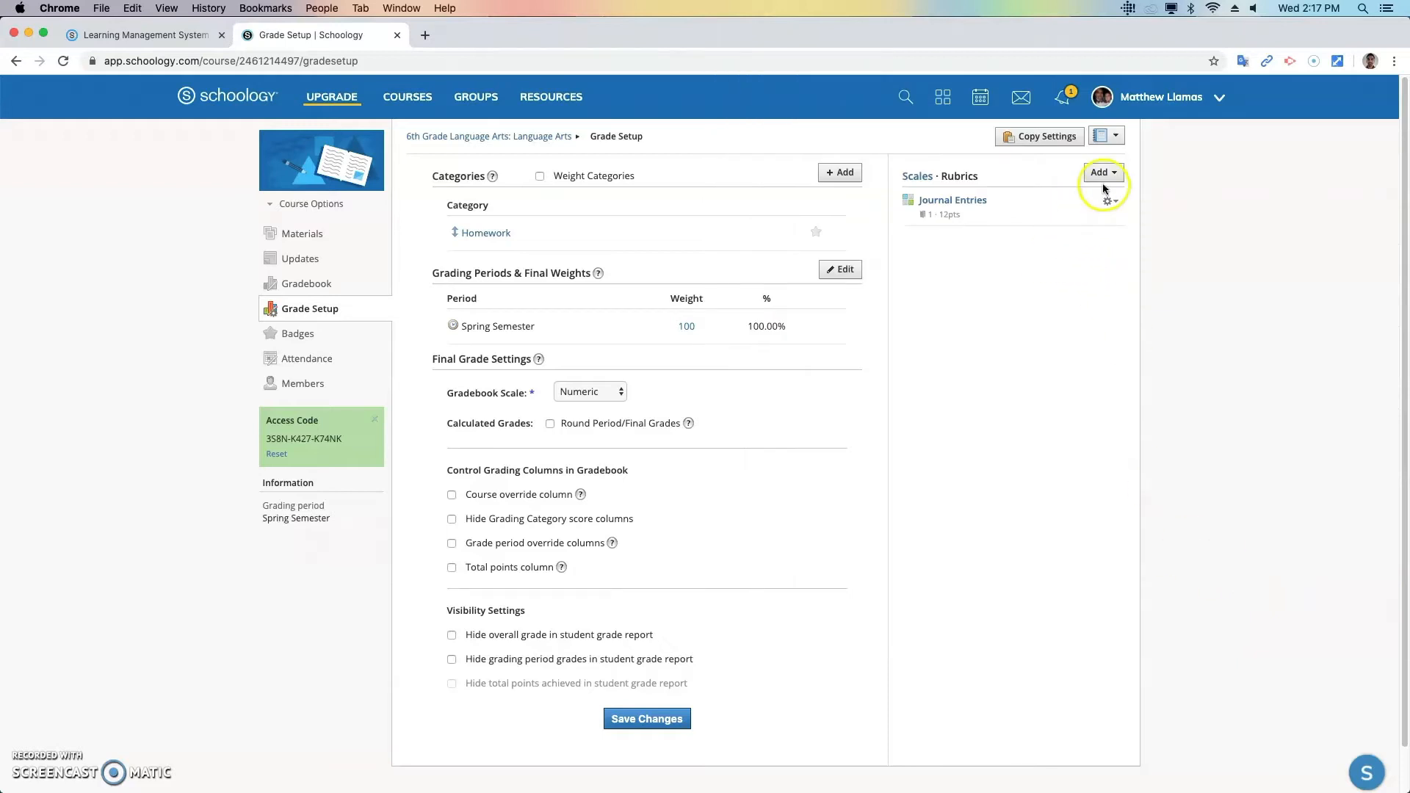
# Start a new rubric in the course's grade setup.
pyautogui.click(1101, 178)
pyautogui.click(1092, 217)
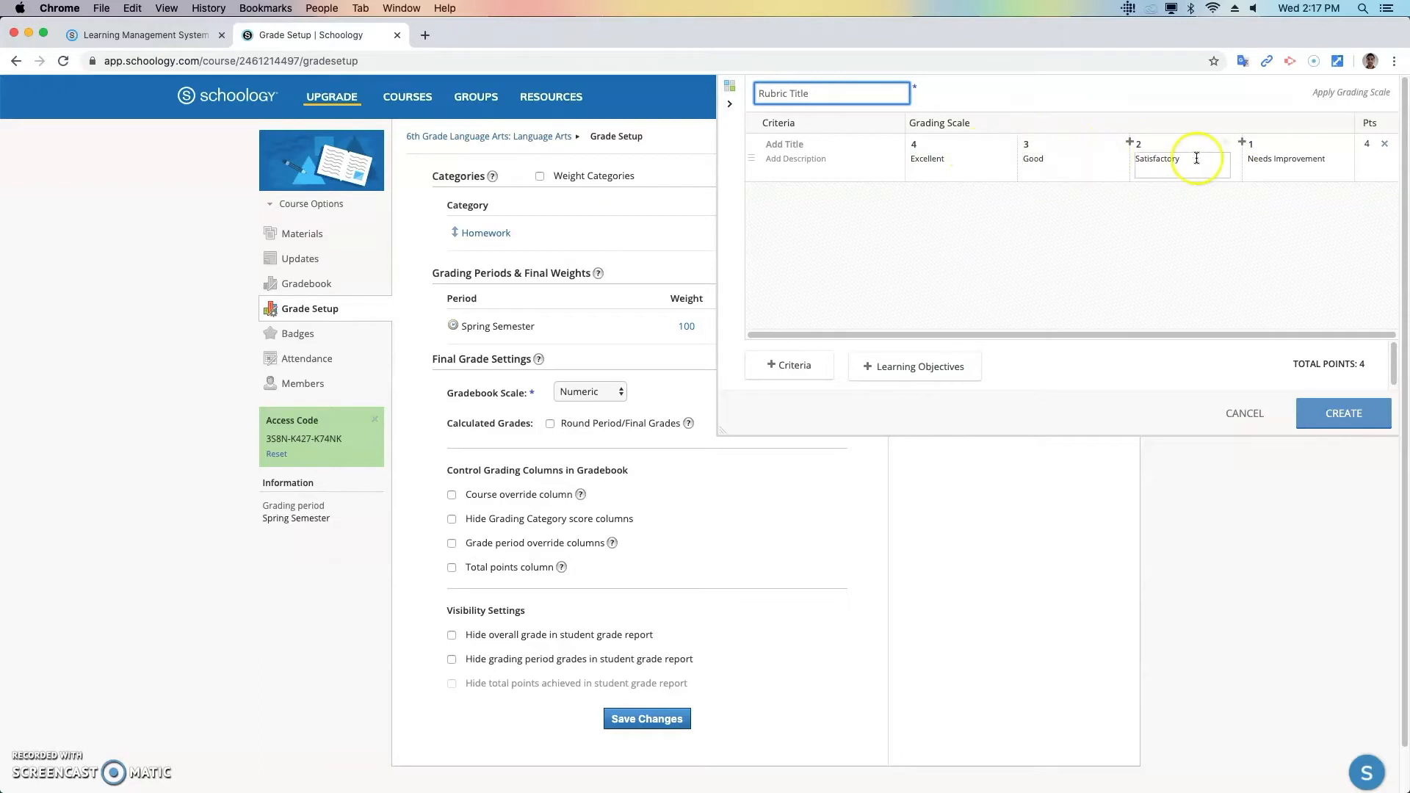
pyautogui.click(953, 271)
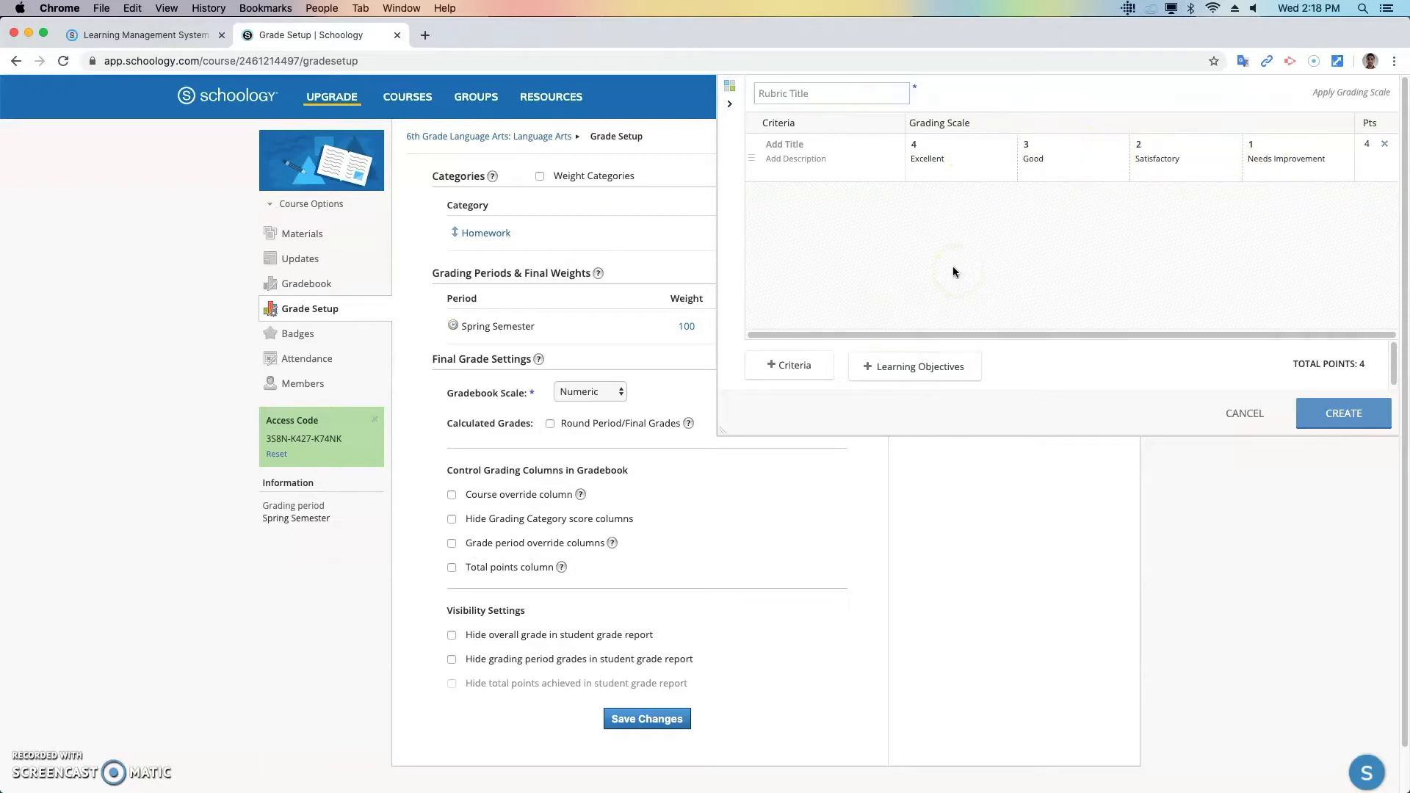
# Browse the Common Core English Language Arts/Literacy (2010) learning objectives for Grade 7 Writing, Text Types and Purposes, down to CCSS.ELA-Literacy.W.7.3.
pyautogui.click(912, 367)
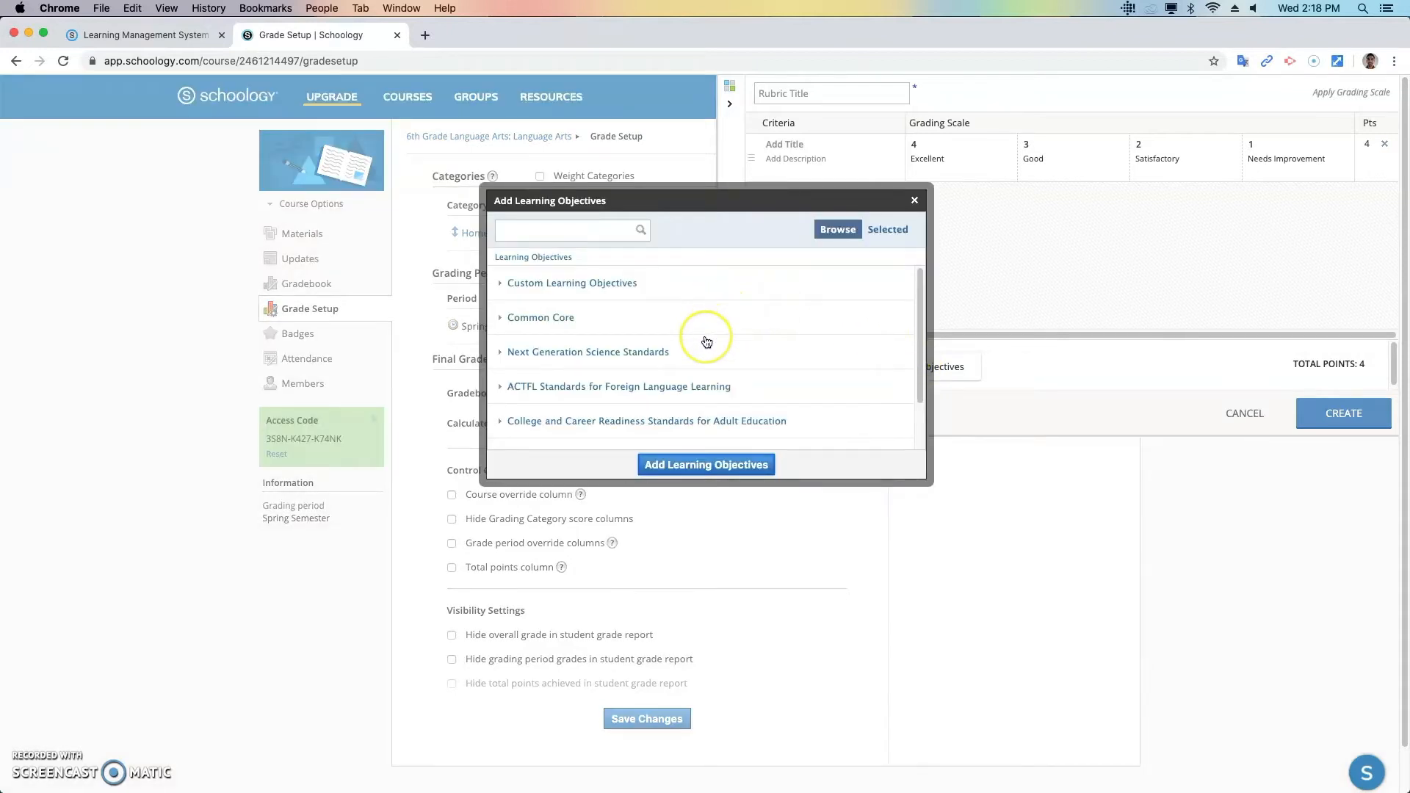
pyautogui.scroll(-2, 706, 340)
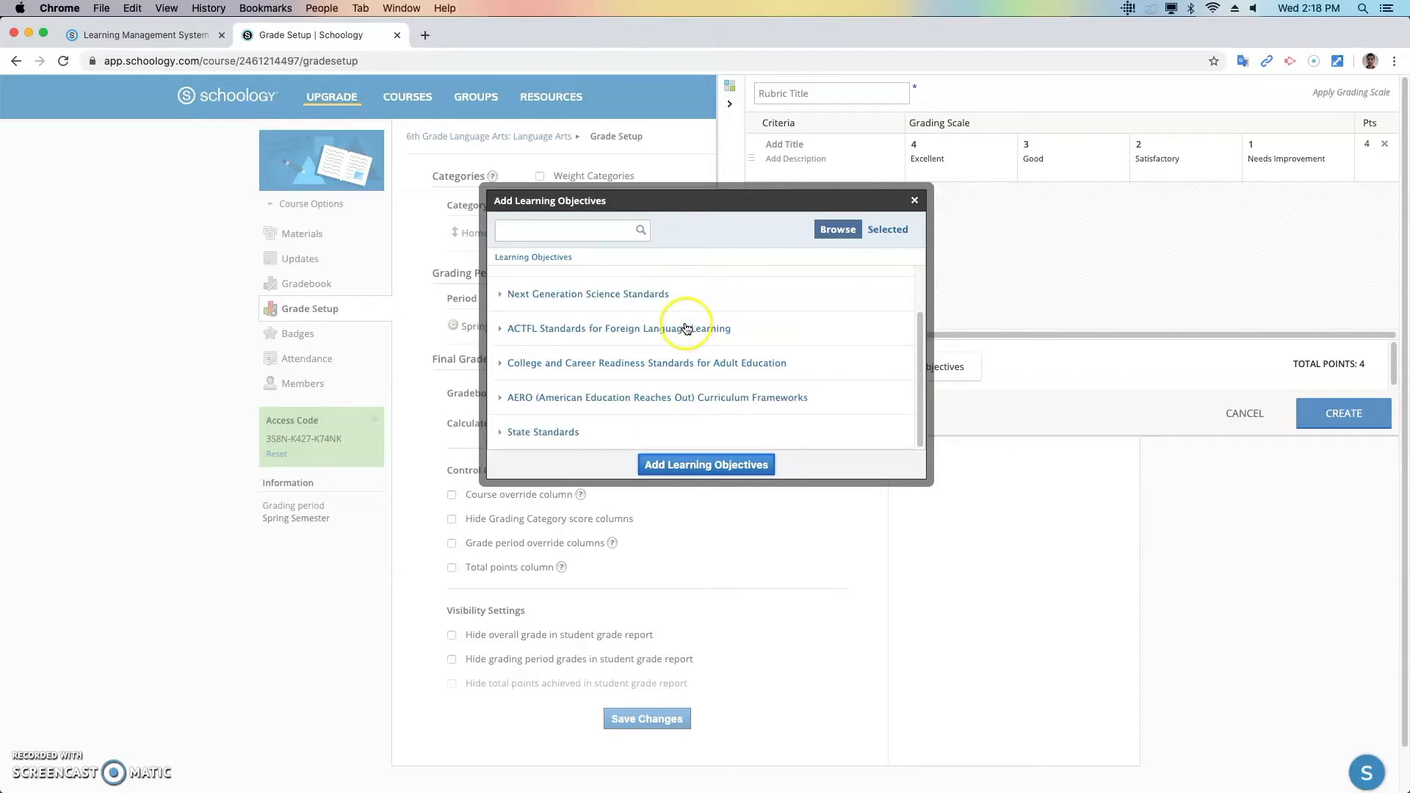
pyautogui.scroll(2, 686, 328)
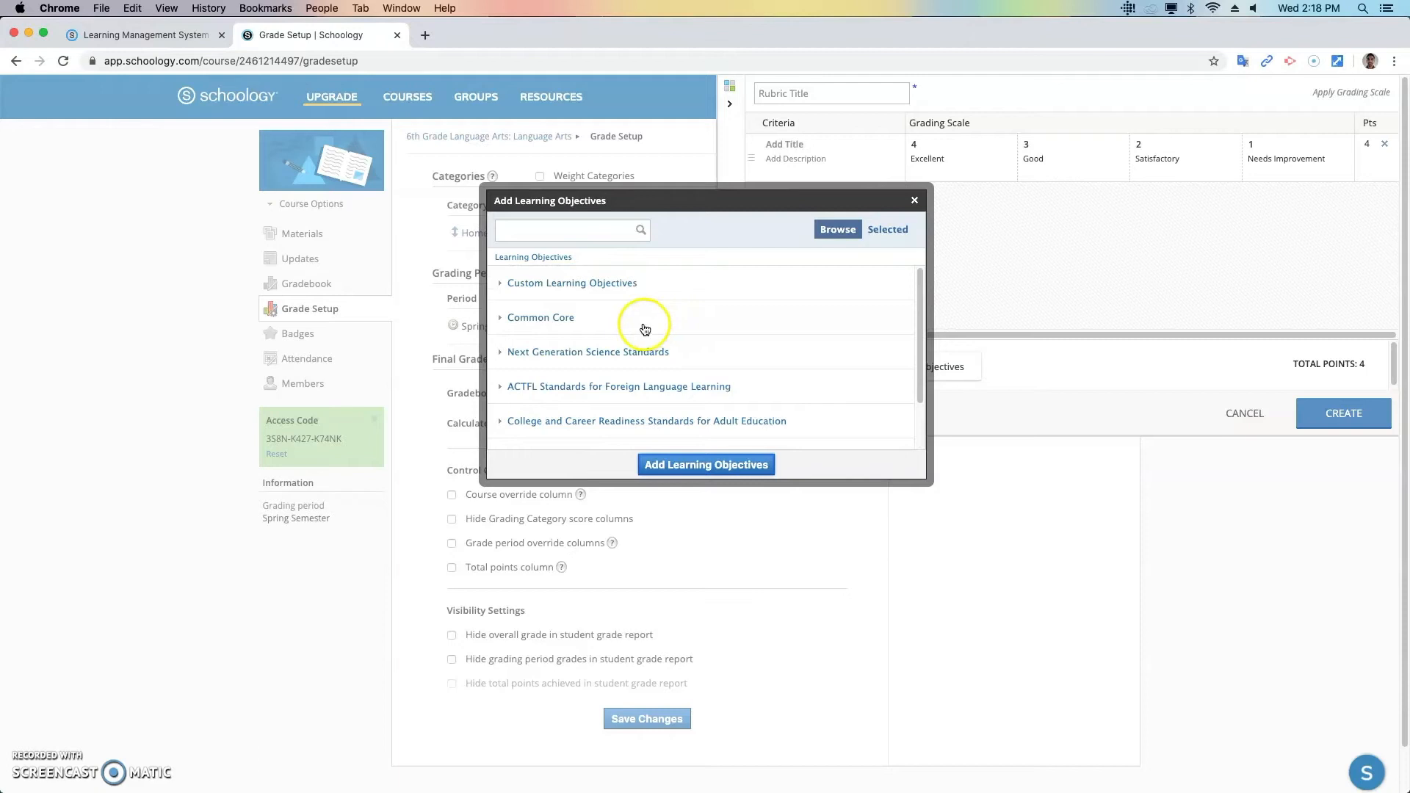
pyautogui.click(561, 323)
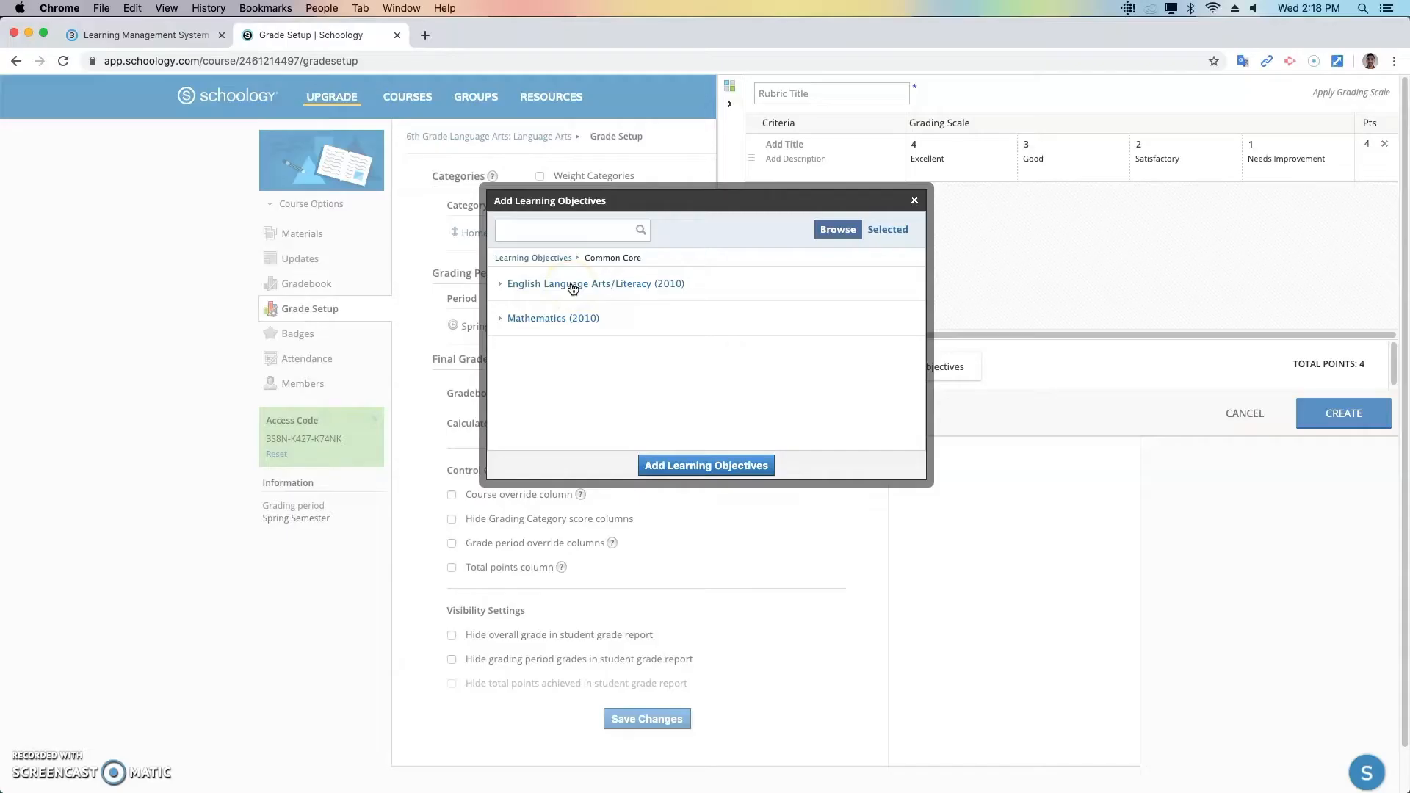
pyautogui.click(572, 286)
pyautogui.scroll(-3, 584, 296)
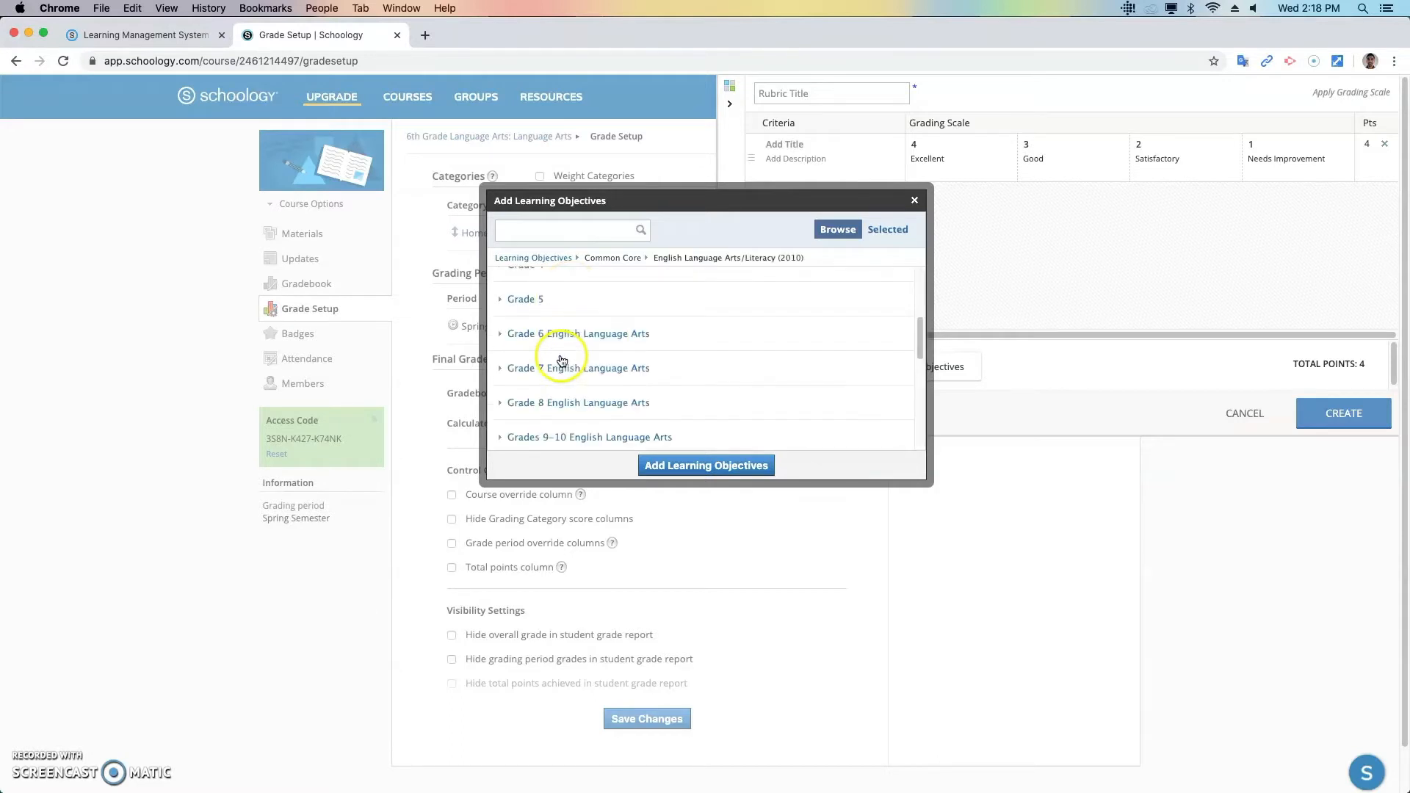
pyautogui.click(558, 336)
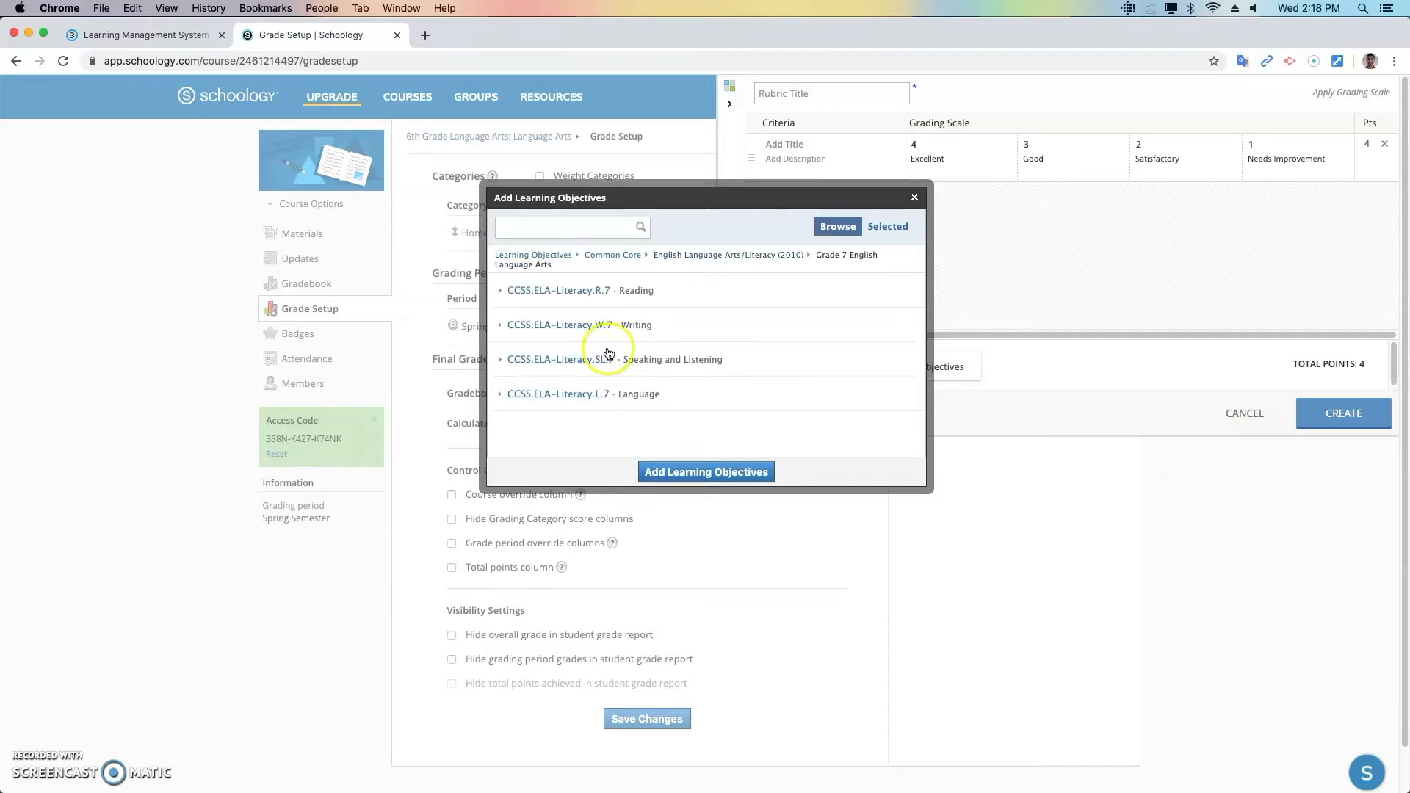
pyautogui.click(641, 331)
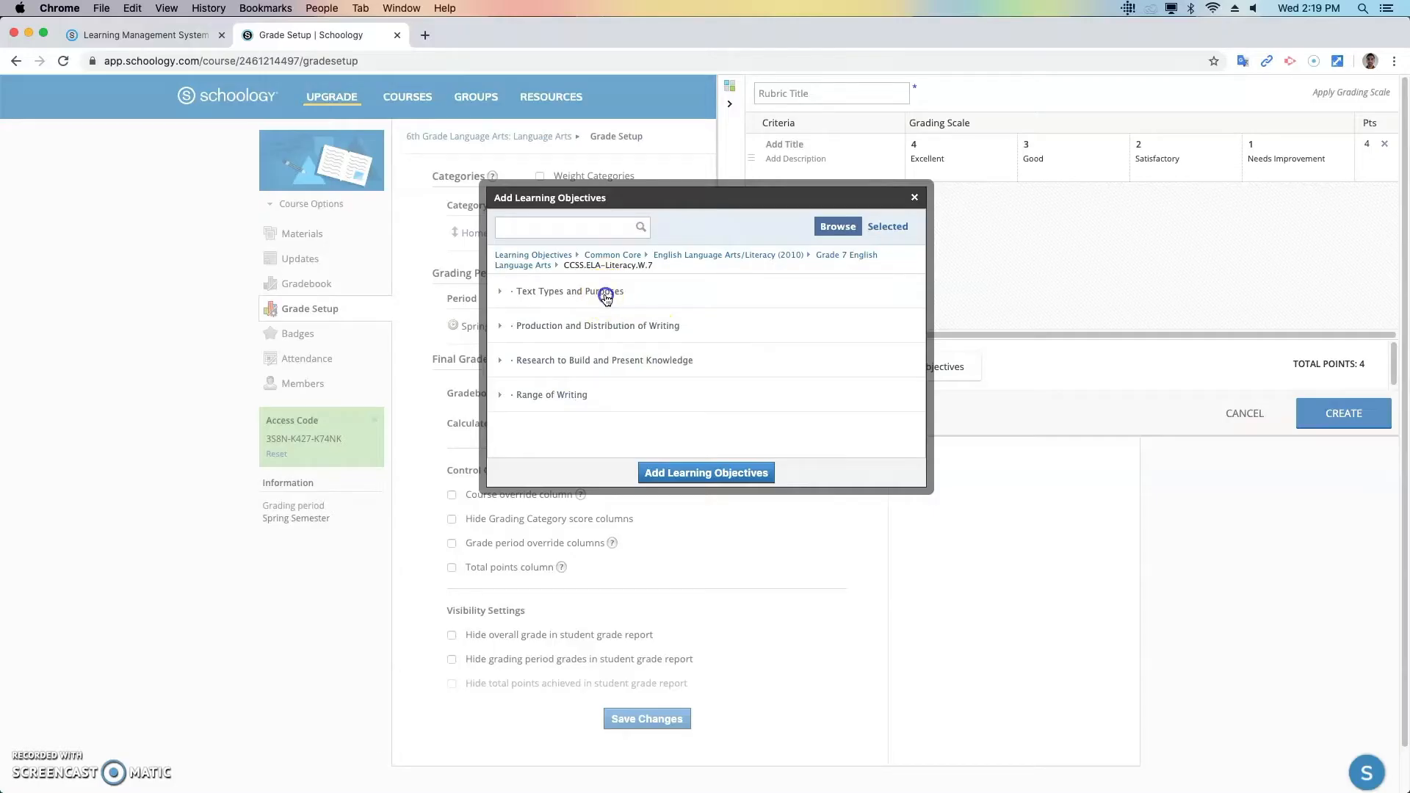
pyautogui.click(606, 295)
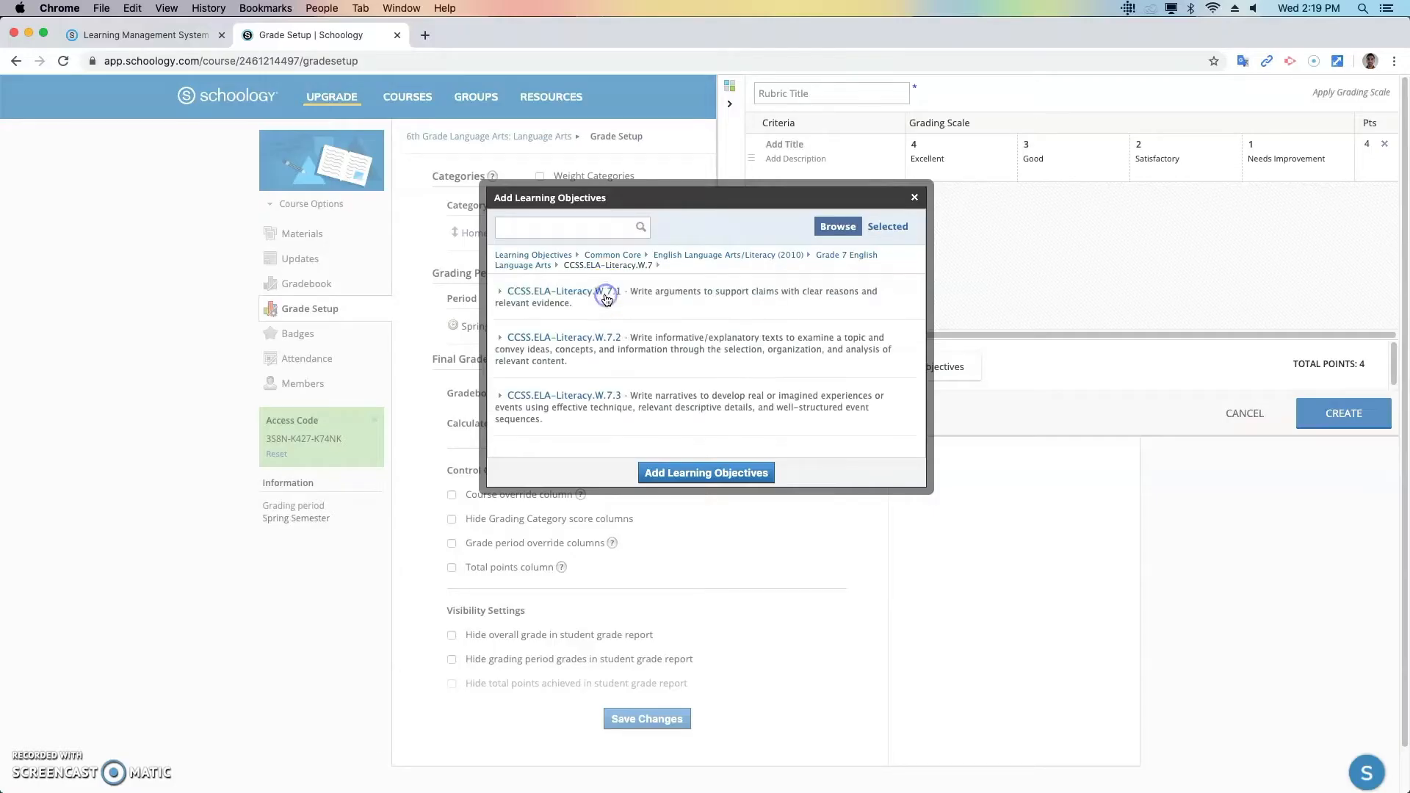
pyautogui.click(606, 398)
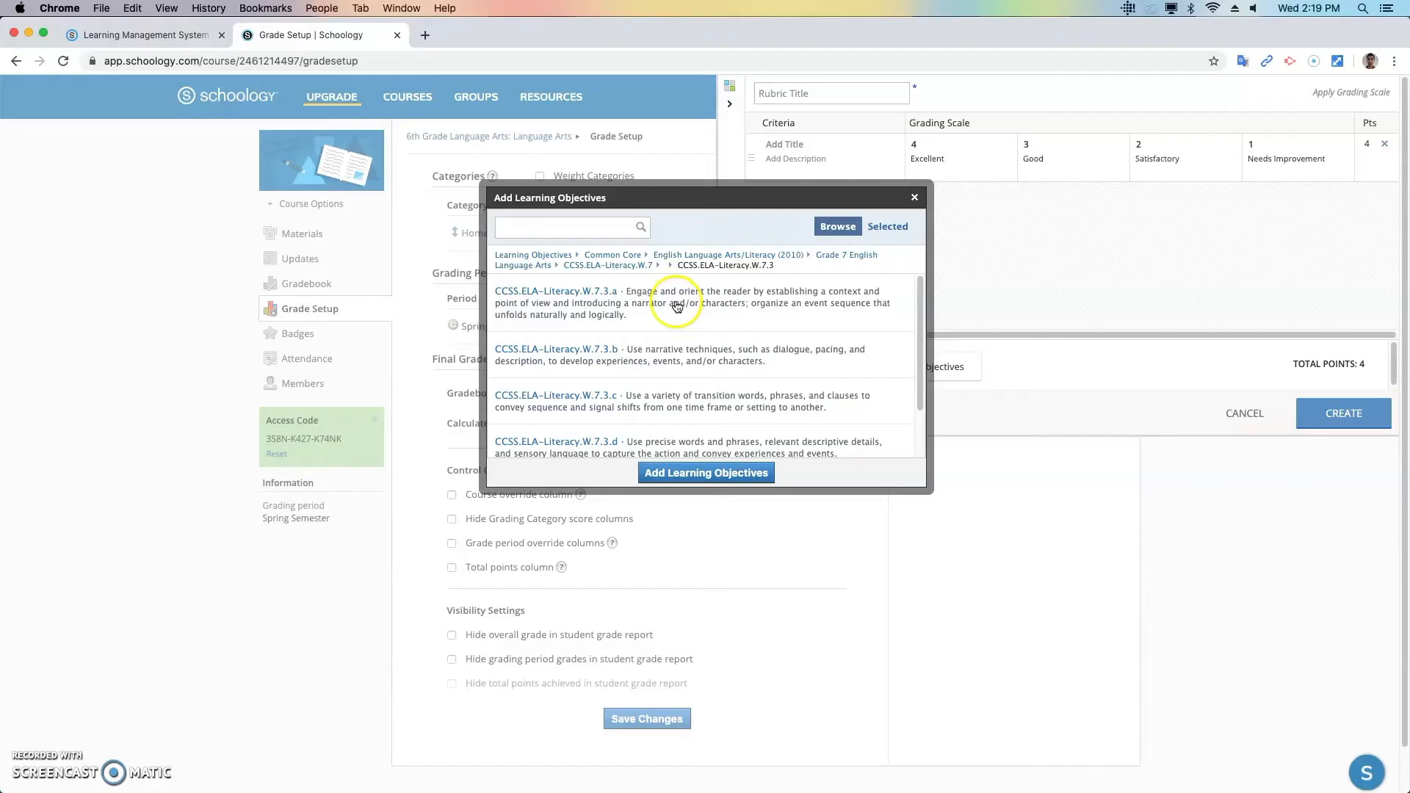
# Add the learning objectives CCSS.ELA-Literacy.W.7.3.a, W.7.3.b and W.7.3.c to the new rubric as criteria.
pyautogui.click(677, 304)
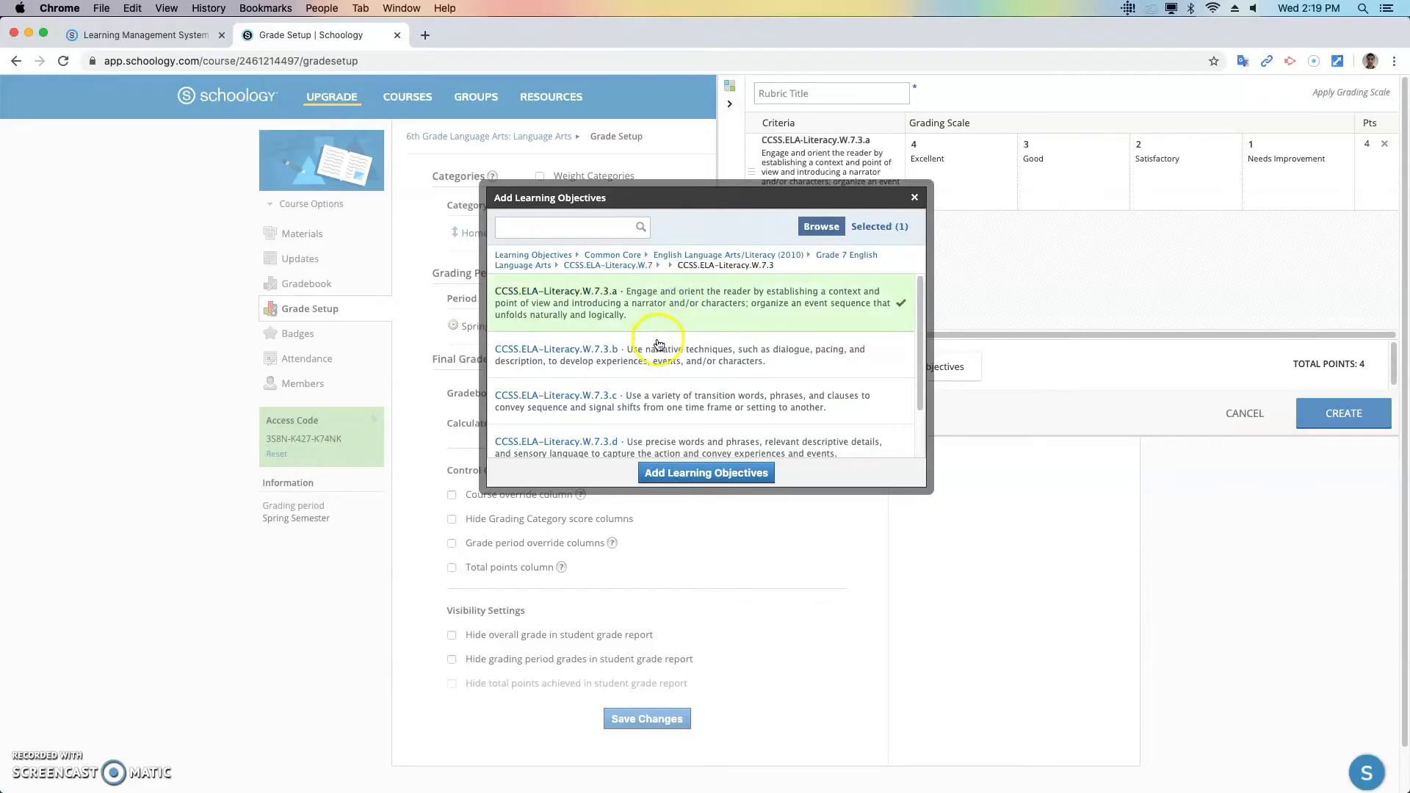
pyautogui.click(658, 364)
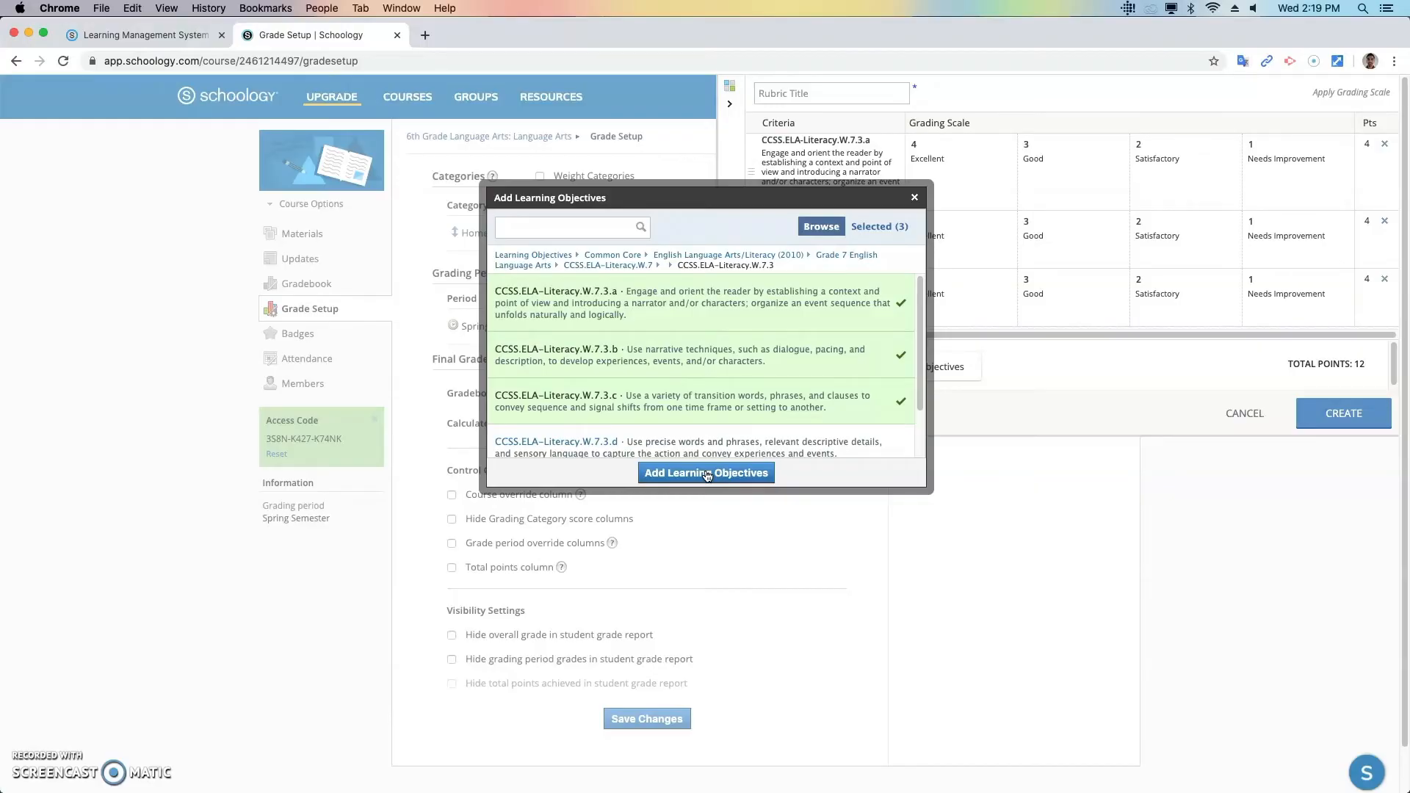
pyautogui.click(706, 473)
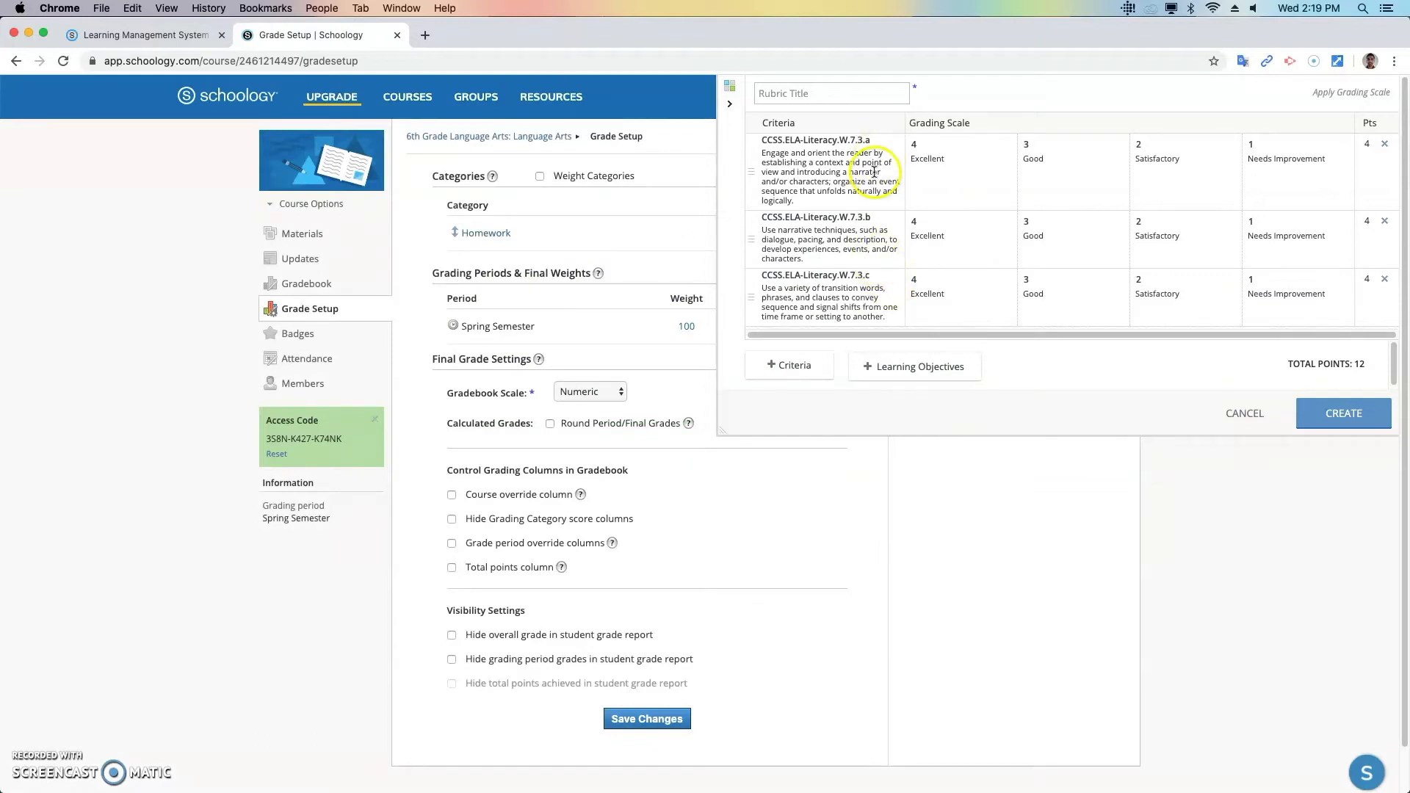
# Add "This is my description" below Excellent in the 4-point rating of the CCSS.ELA-Literacy.W.7.3.a criterion and close the rubric editor.
pyautogui.moveTo(960, 139)
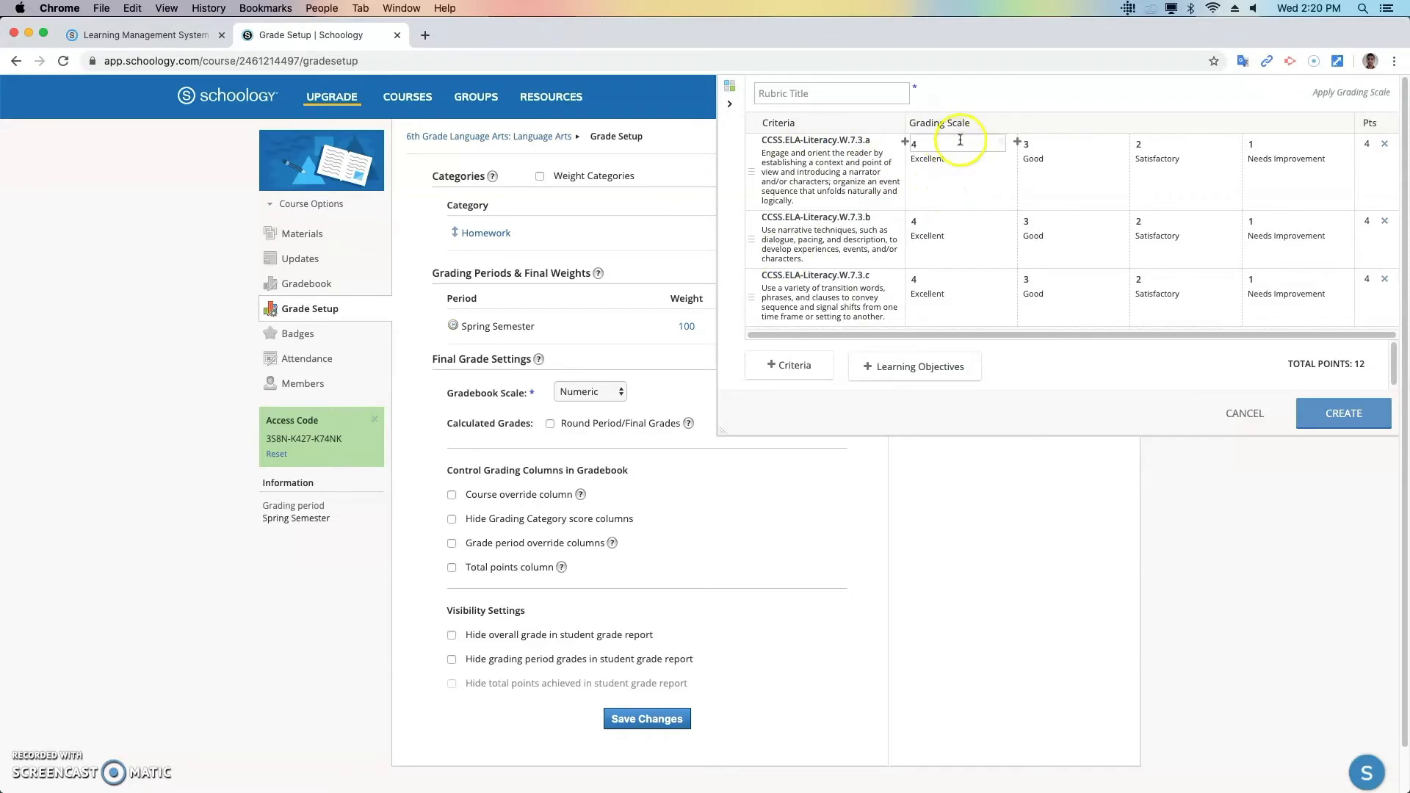
pyautogui.click(944, 160)
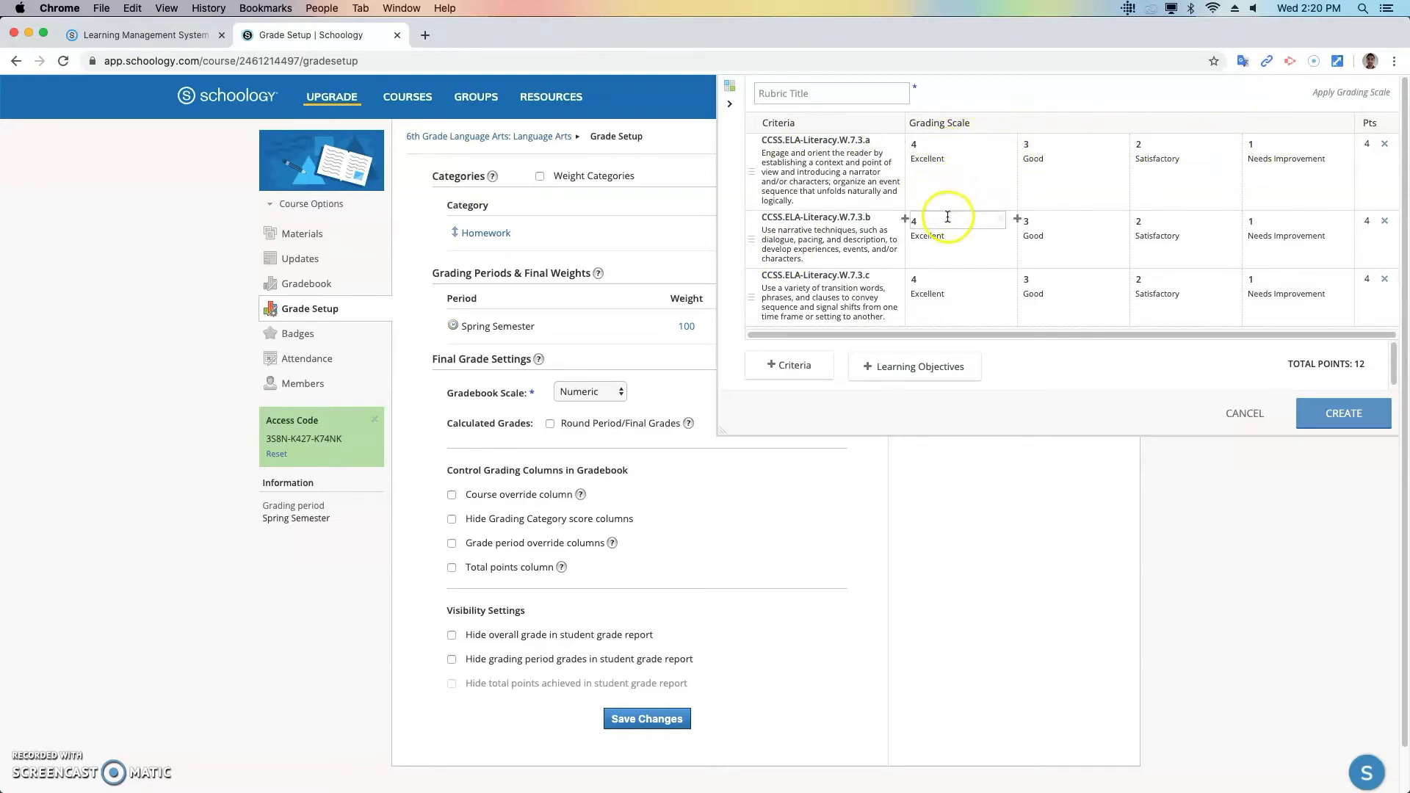
pyautogui.click(977, 183)
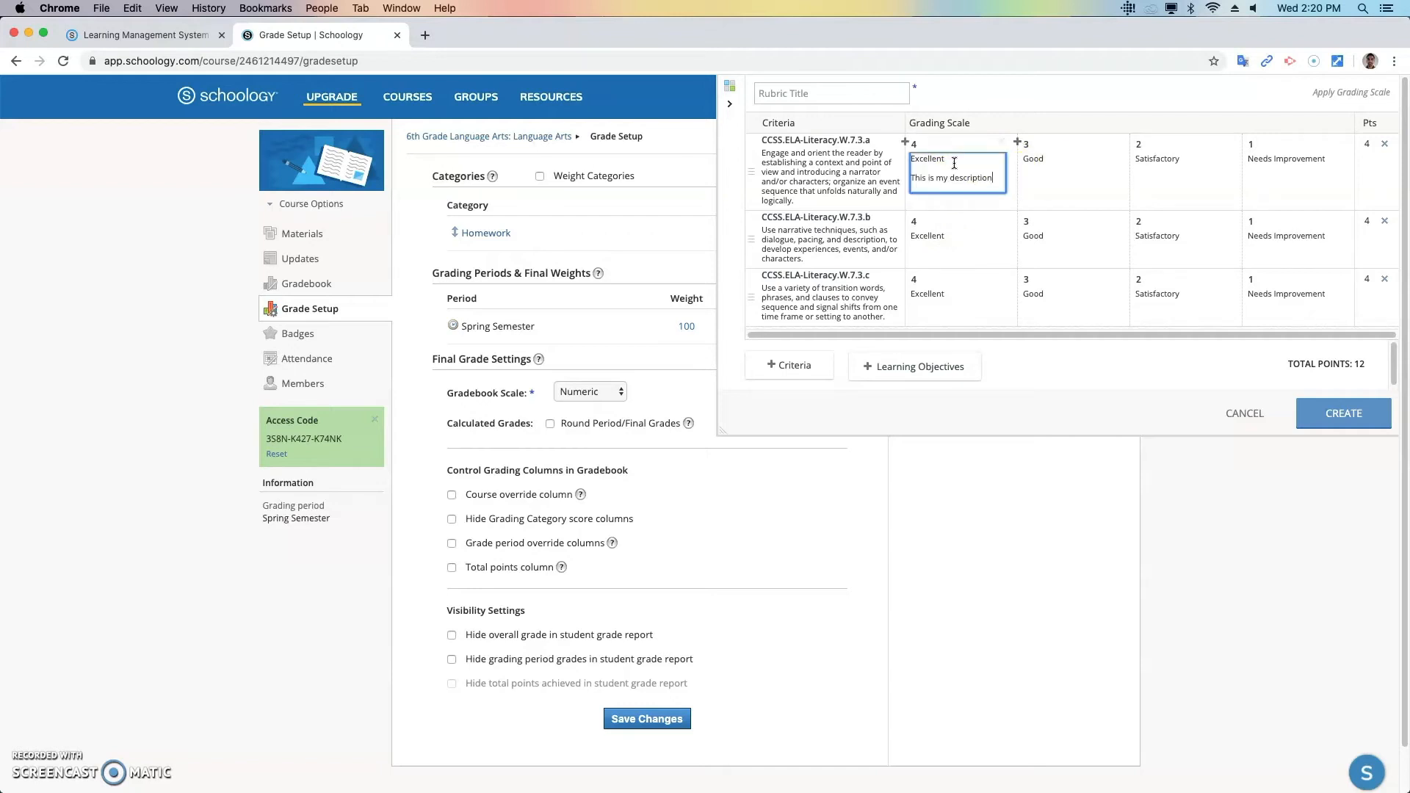
pyautogui.click(1325, 412)
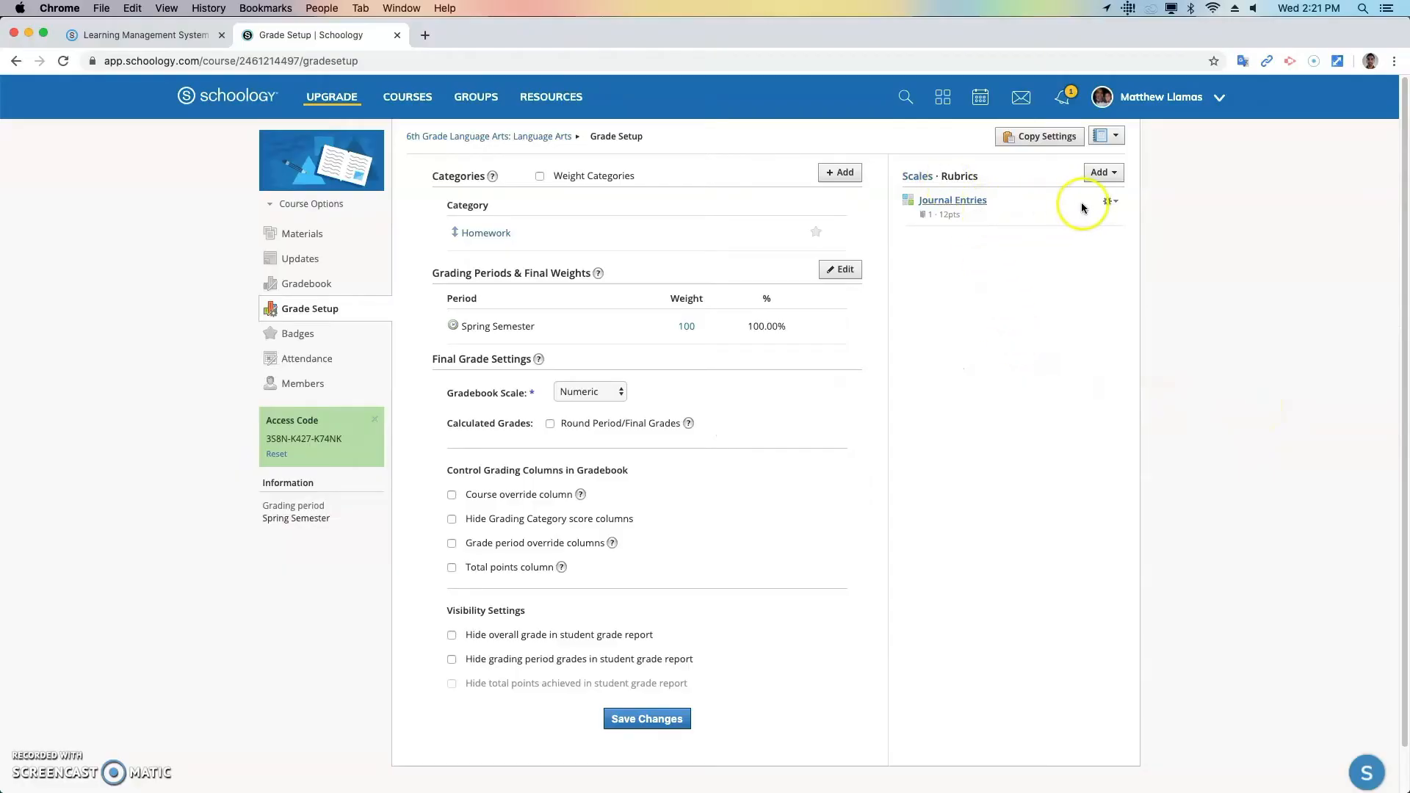
# Open the Journaling assignment from the course materials for editing, keep Journal Entries as its scale/rubric, and save the assignment.
pyautogui.click(1111, 205)
pyautogui.click(367, 235)
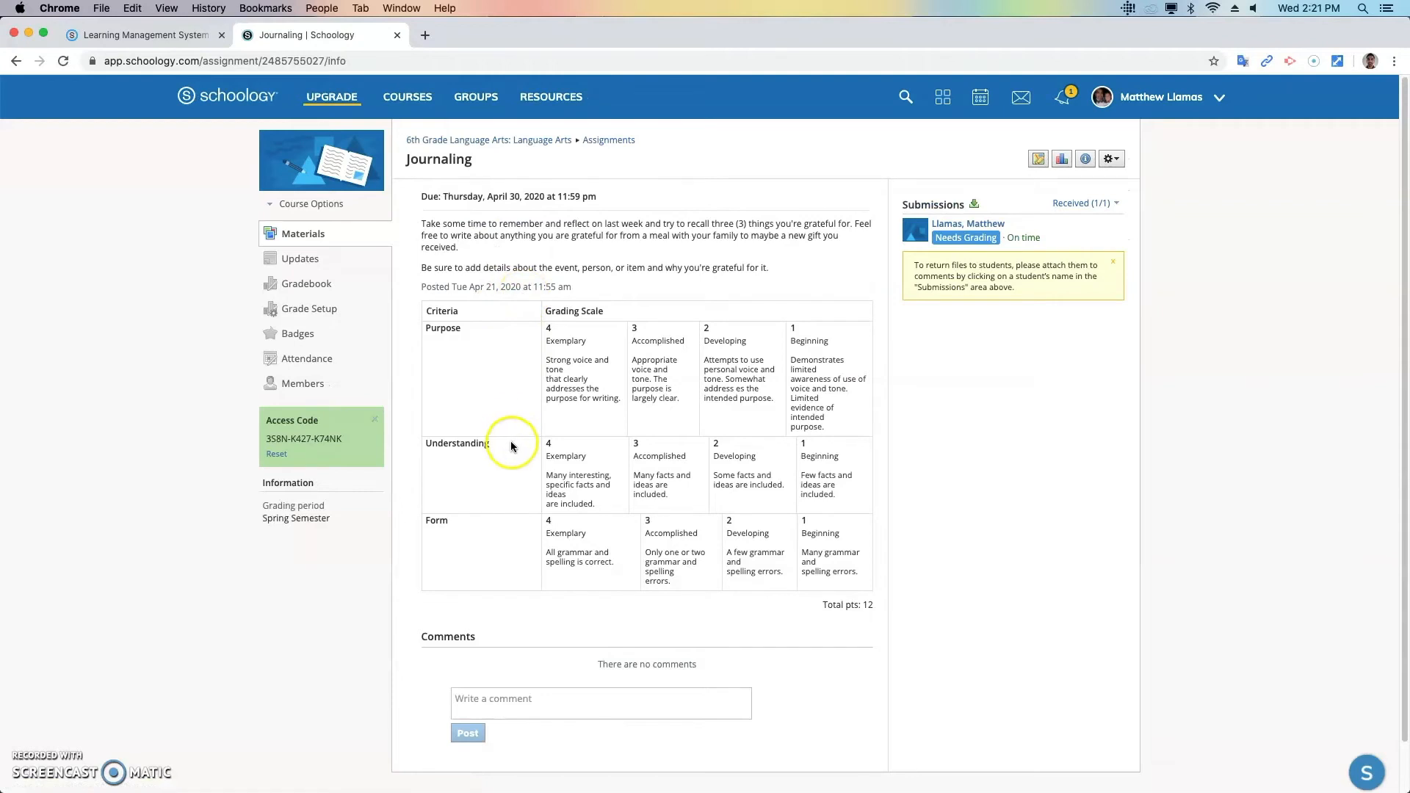
pyautogui.click(1111, 159)
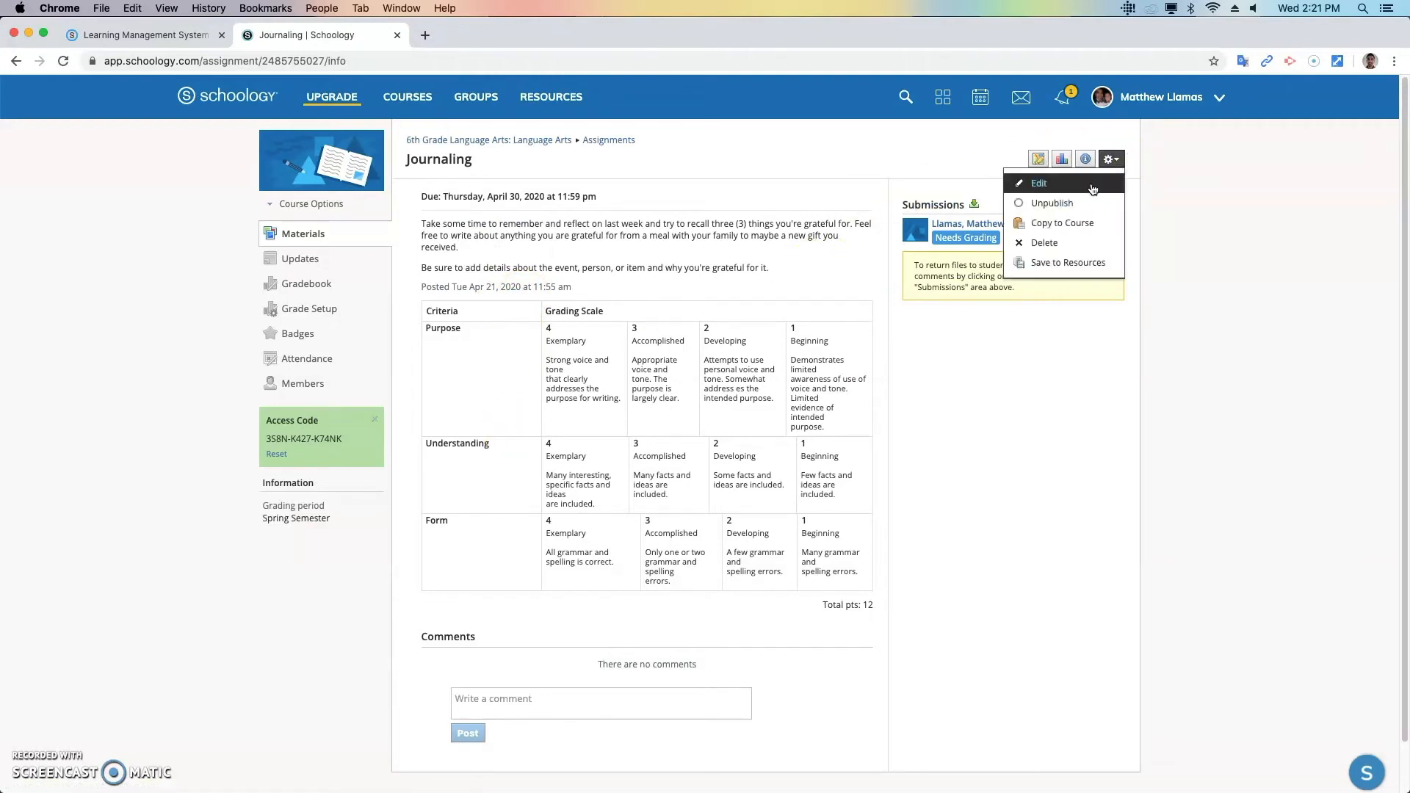
pyautogui.click(1092, 191)
pyautogui.scroll(-1, 556, 348)
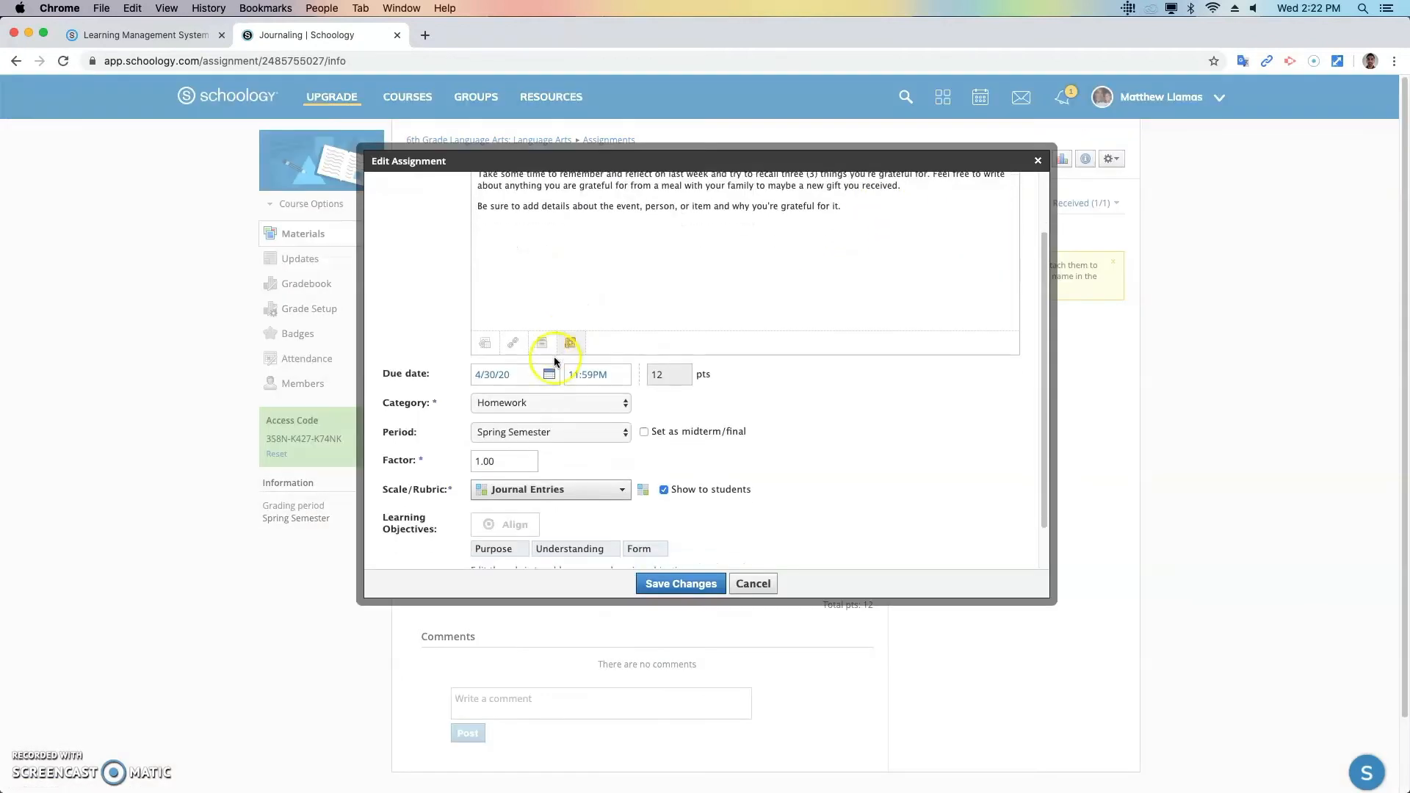
pyautogui.click(541, 493)
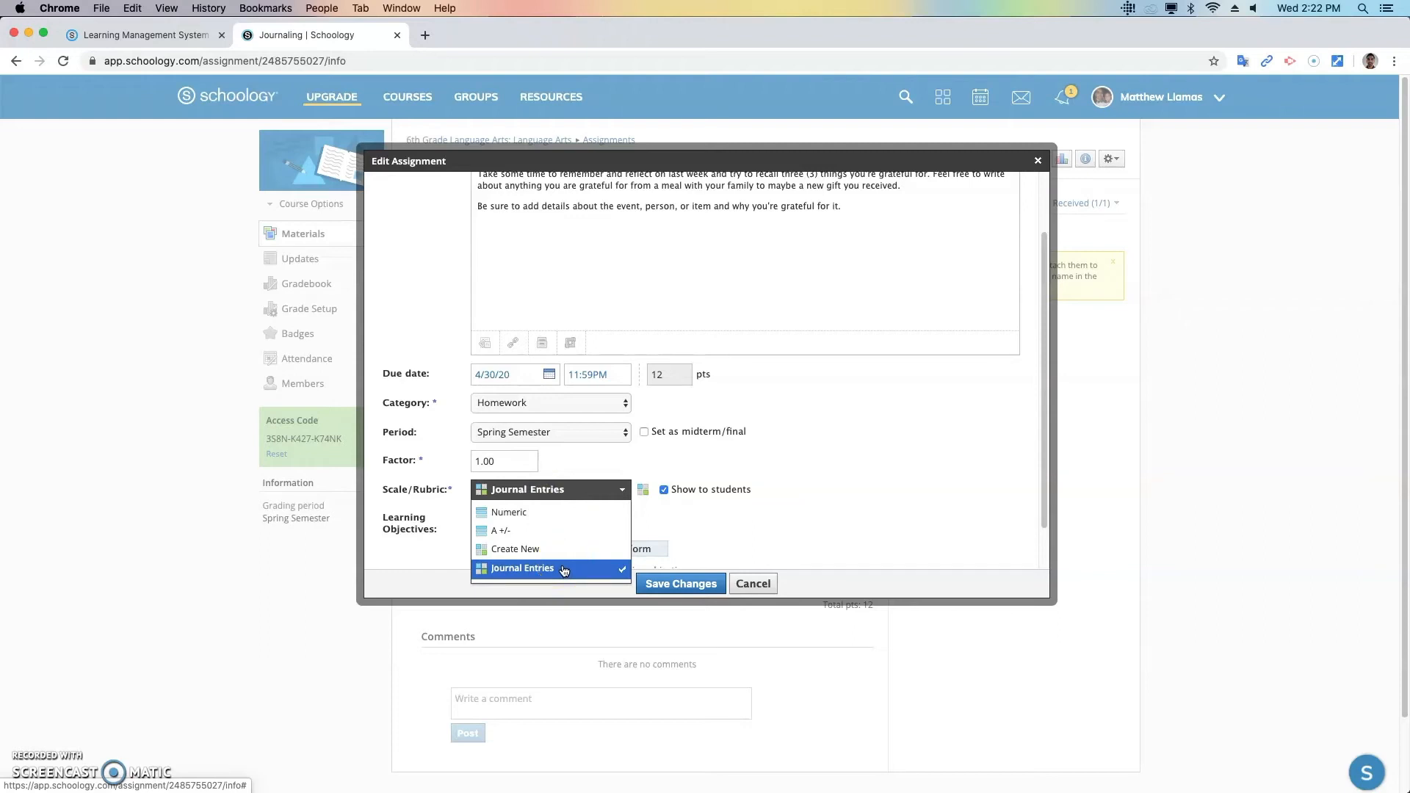
pyautogui.click(701, 523)
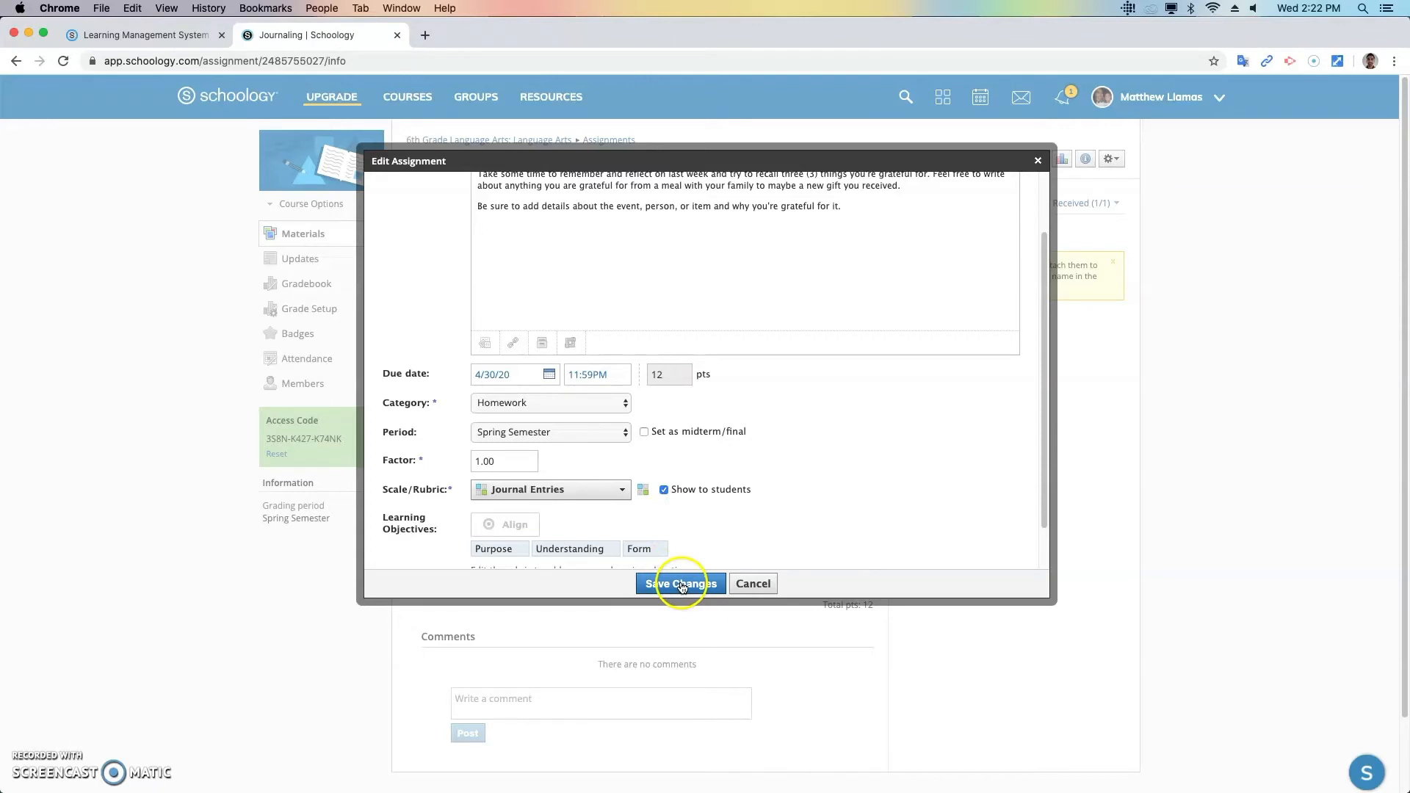
pyautogui.click(680, 584)
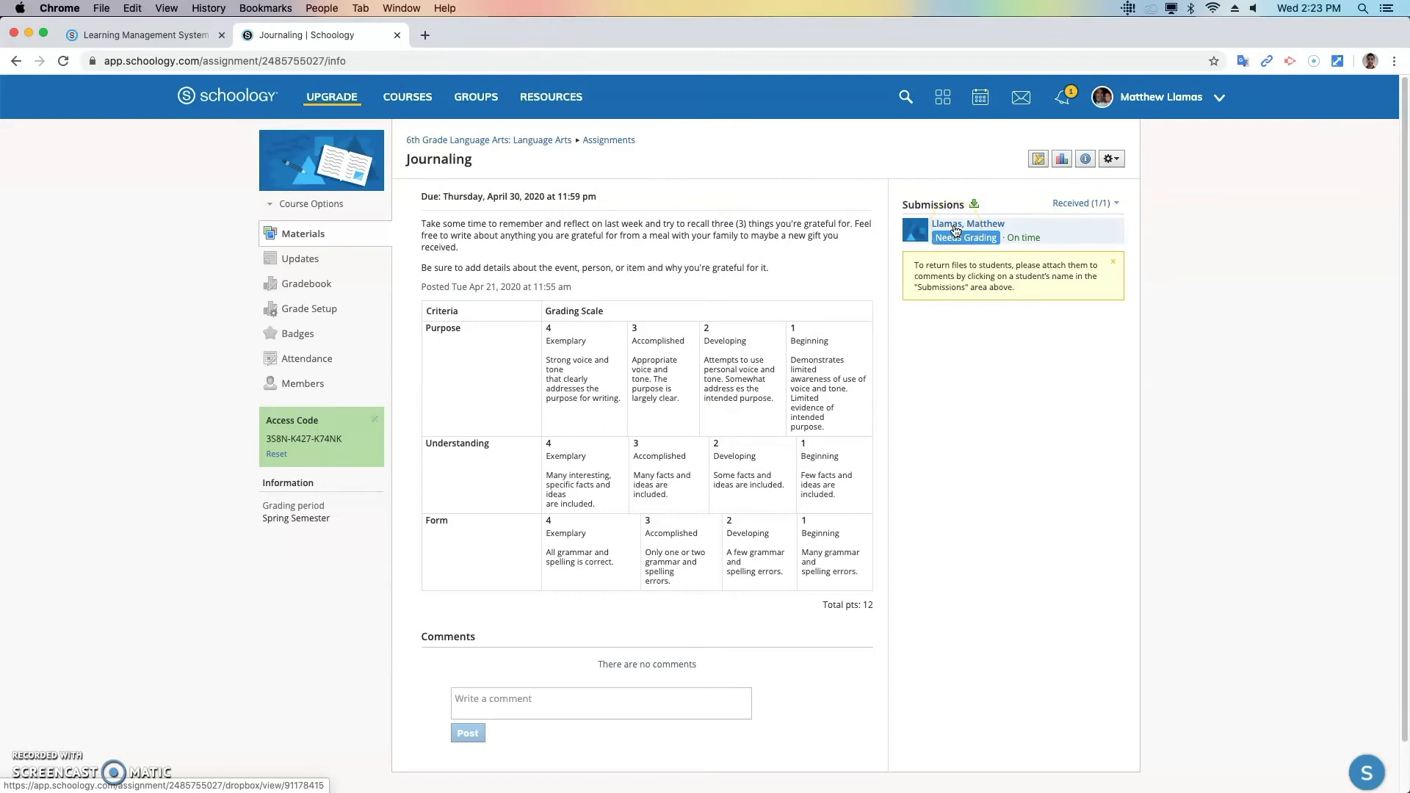
# Open the student's Journaling submission and rate it in the rubric: Purpose 4 Exemplary, Understanding 3 Accomplished, Form 4 Exemplary.
pyautogui.click(954, 229)
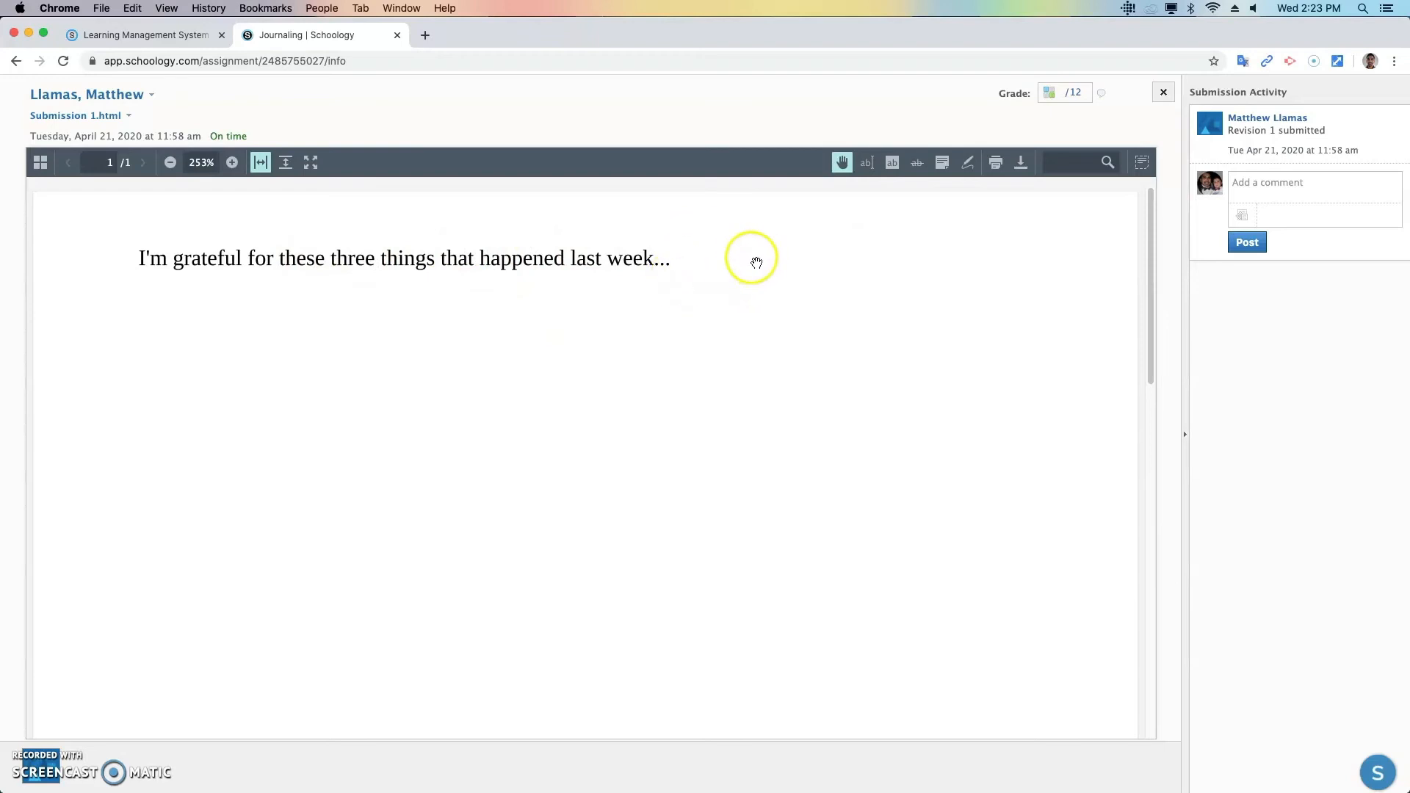
pyautogui.click(1054, 98)
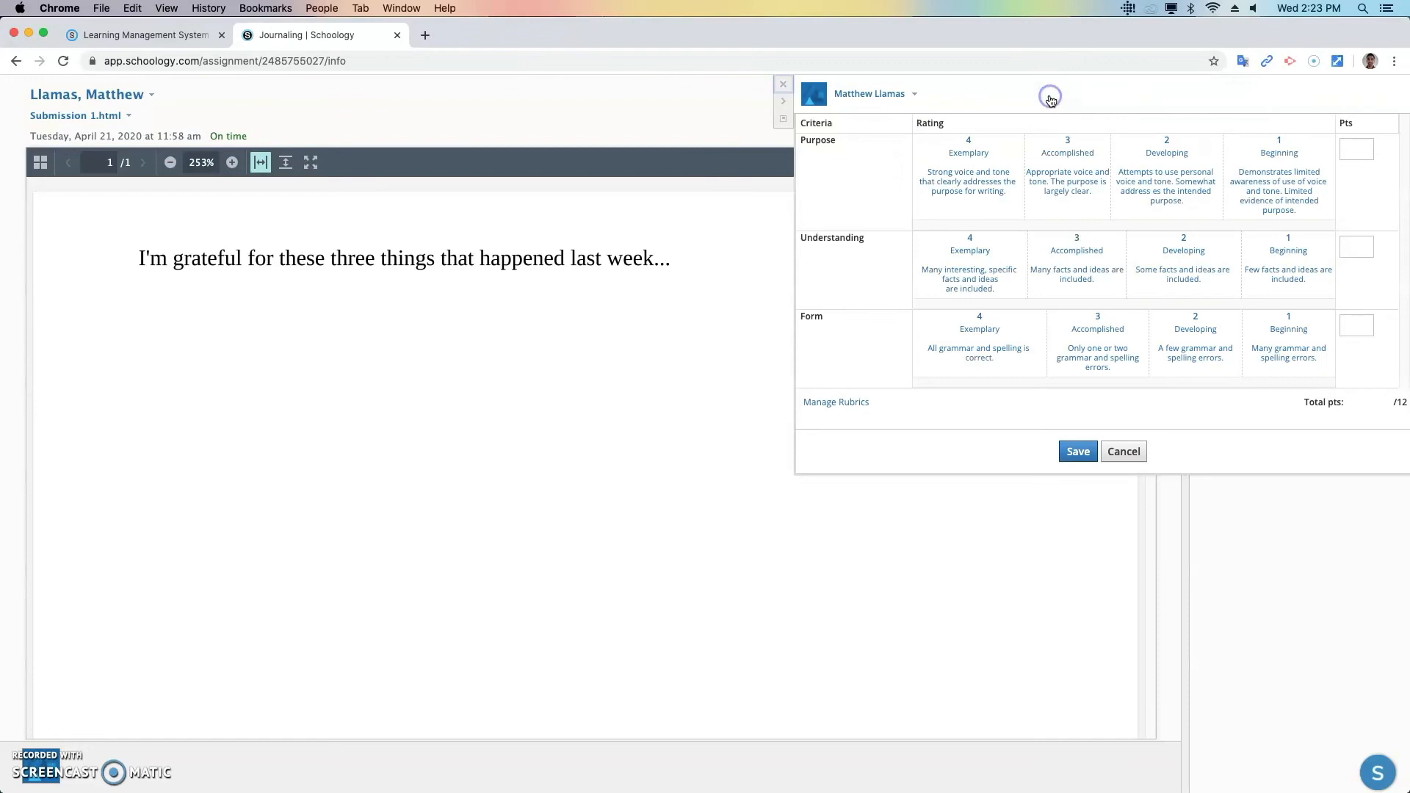
pyautogui.click(987, 174)
pyautogui.click(1092, 269)
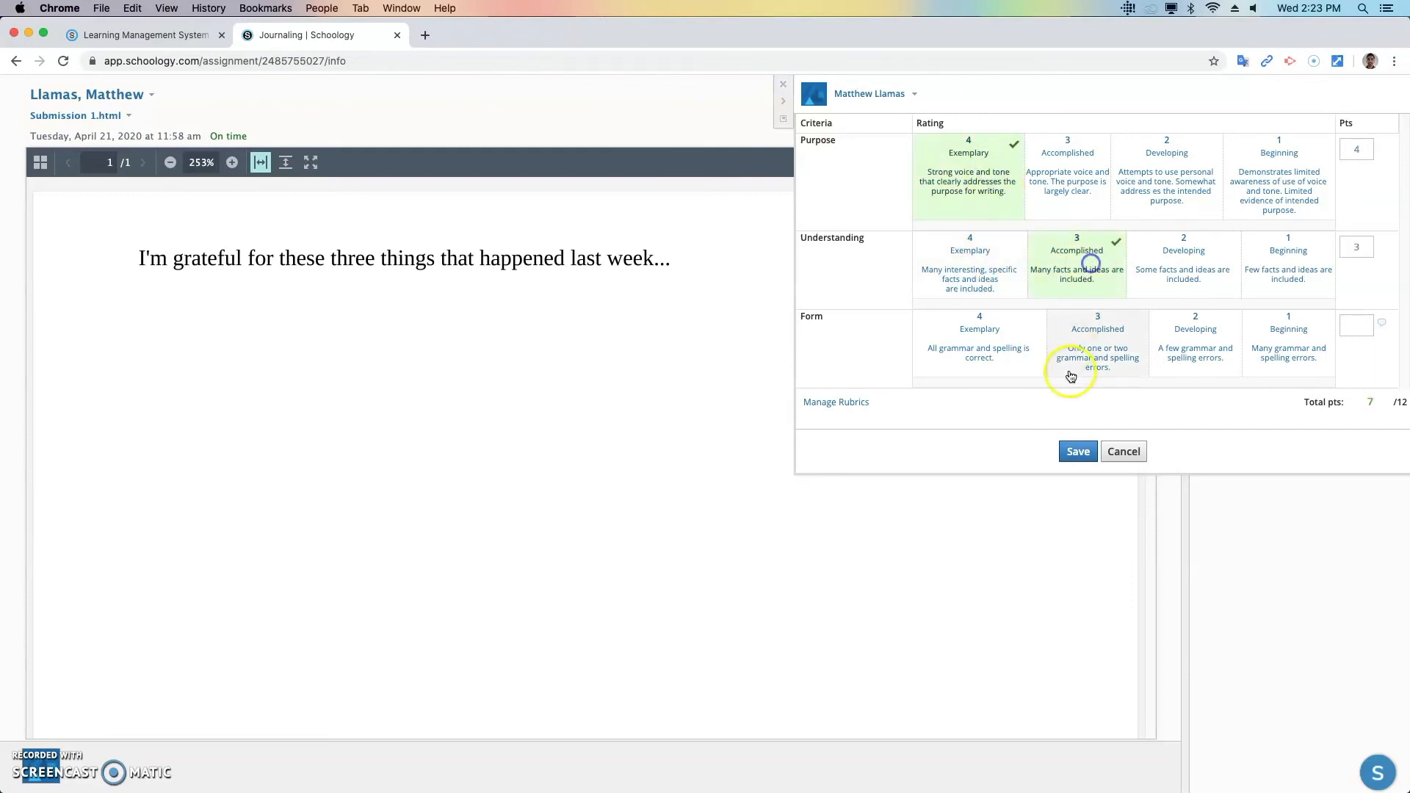
pyautogui.click(976, 350)
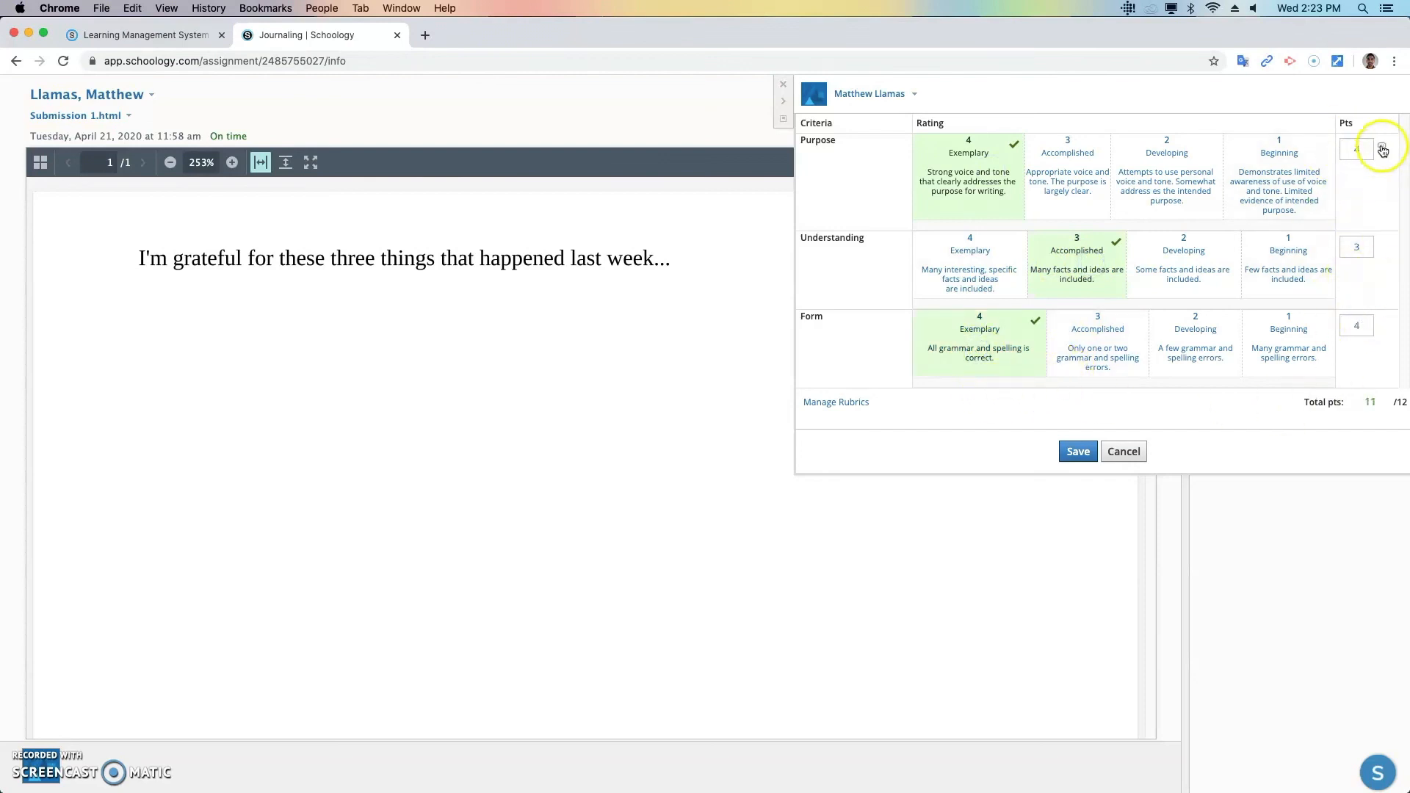
# Add the comment "Great writing." to the Purpose criterion and save the rubric grade.
pyautogui.click(1382, 149)
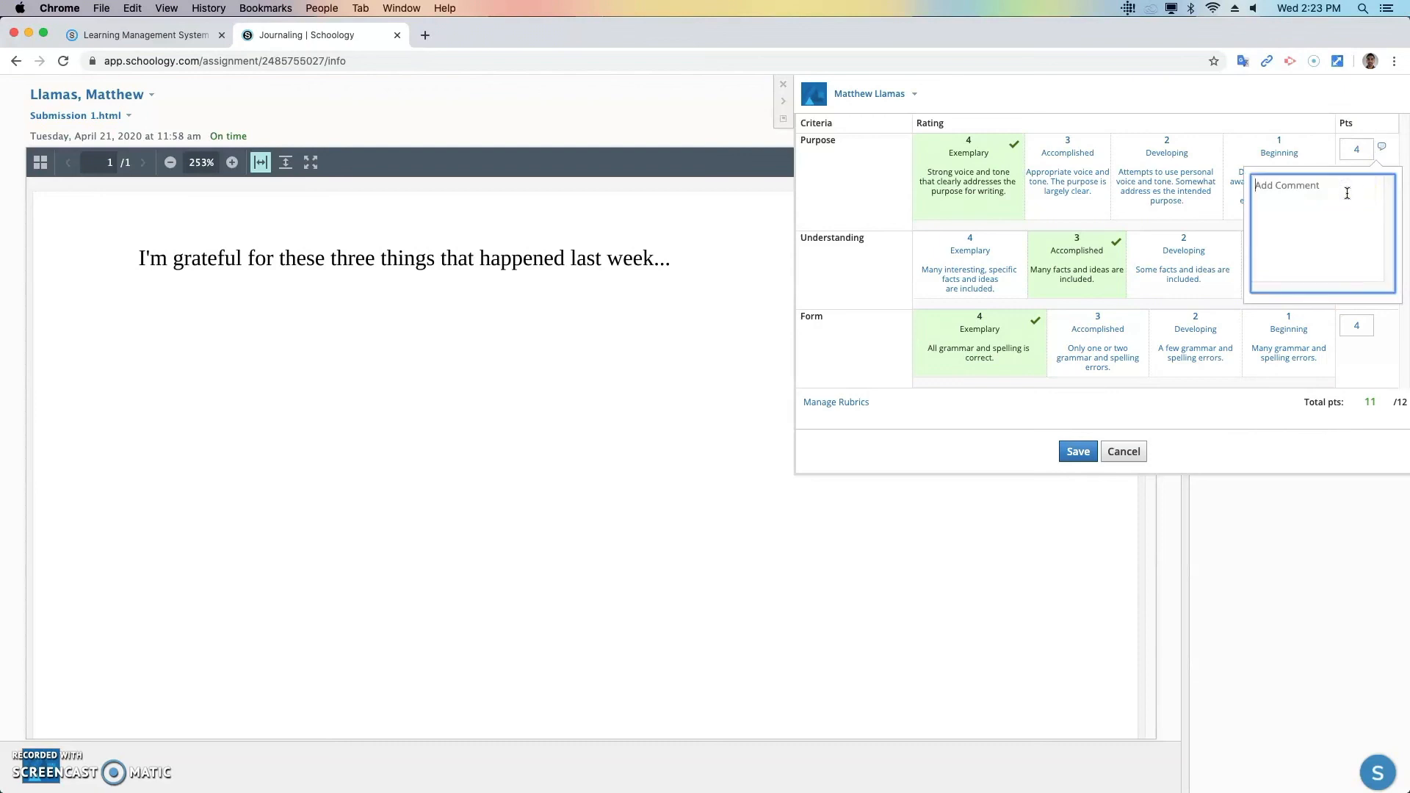
pyautogui.write('Great writing.')
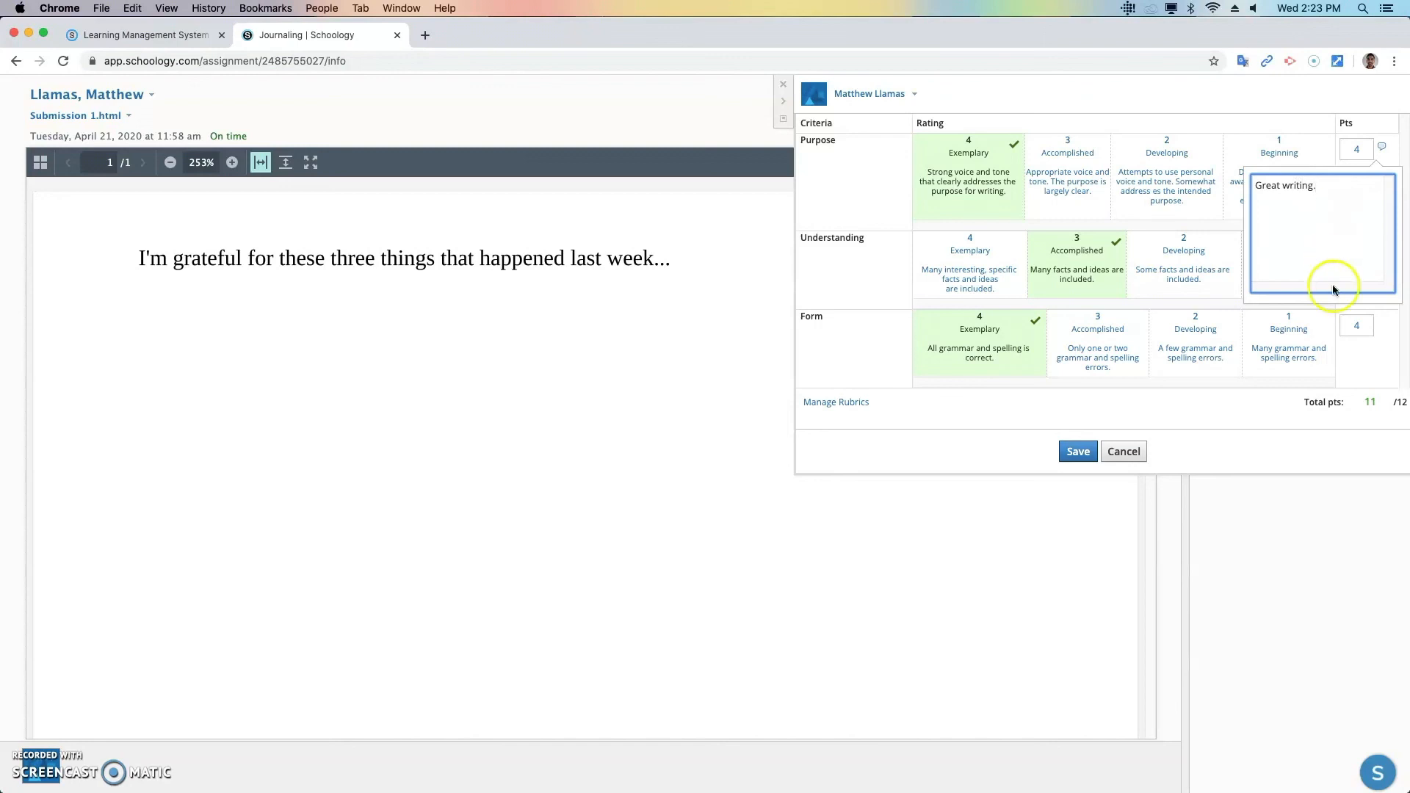
pyautogui.click(1359, 329)
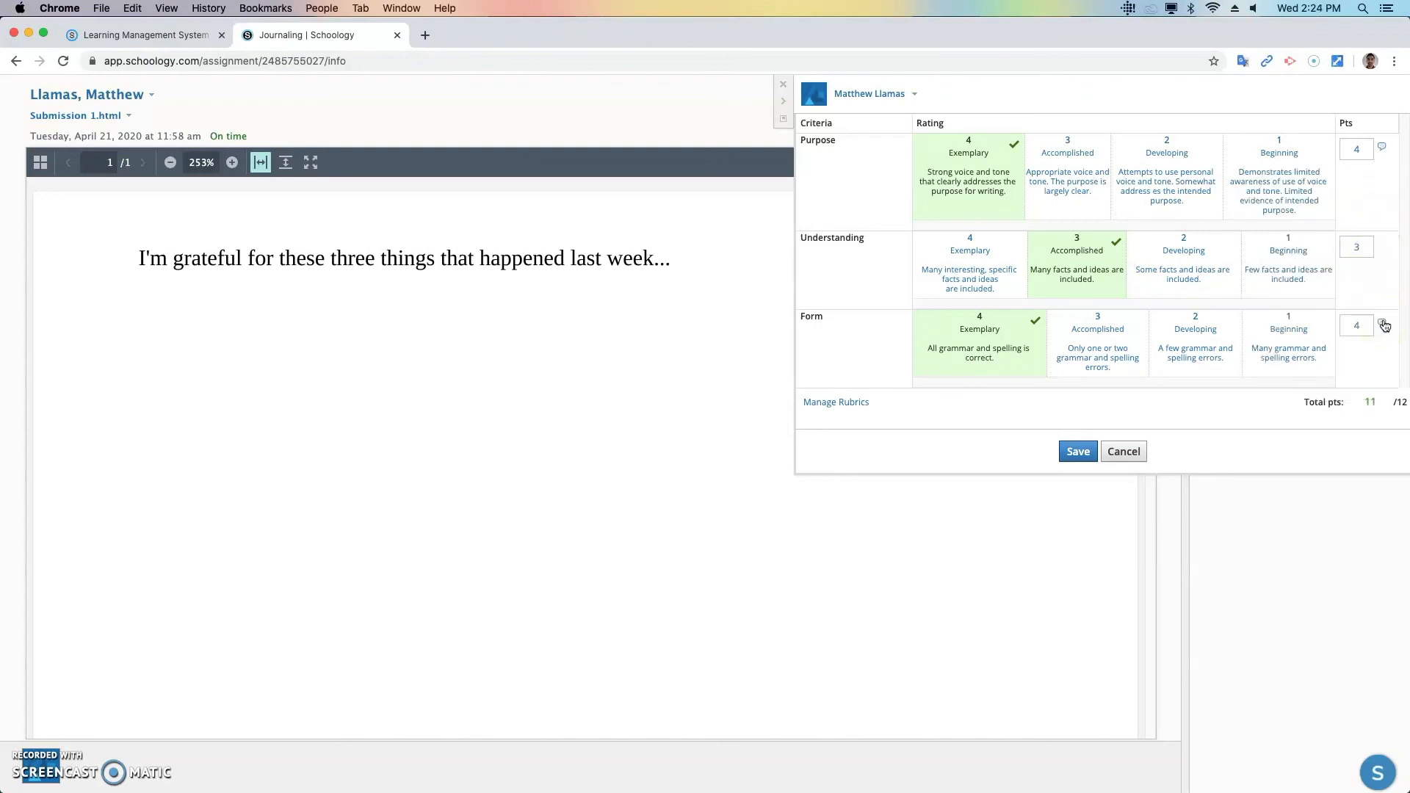
pyautogui.click(1078, 452)
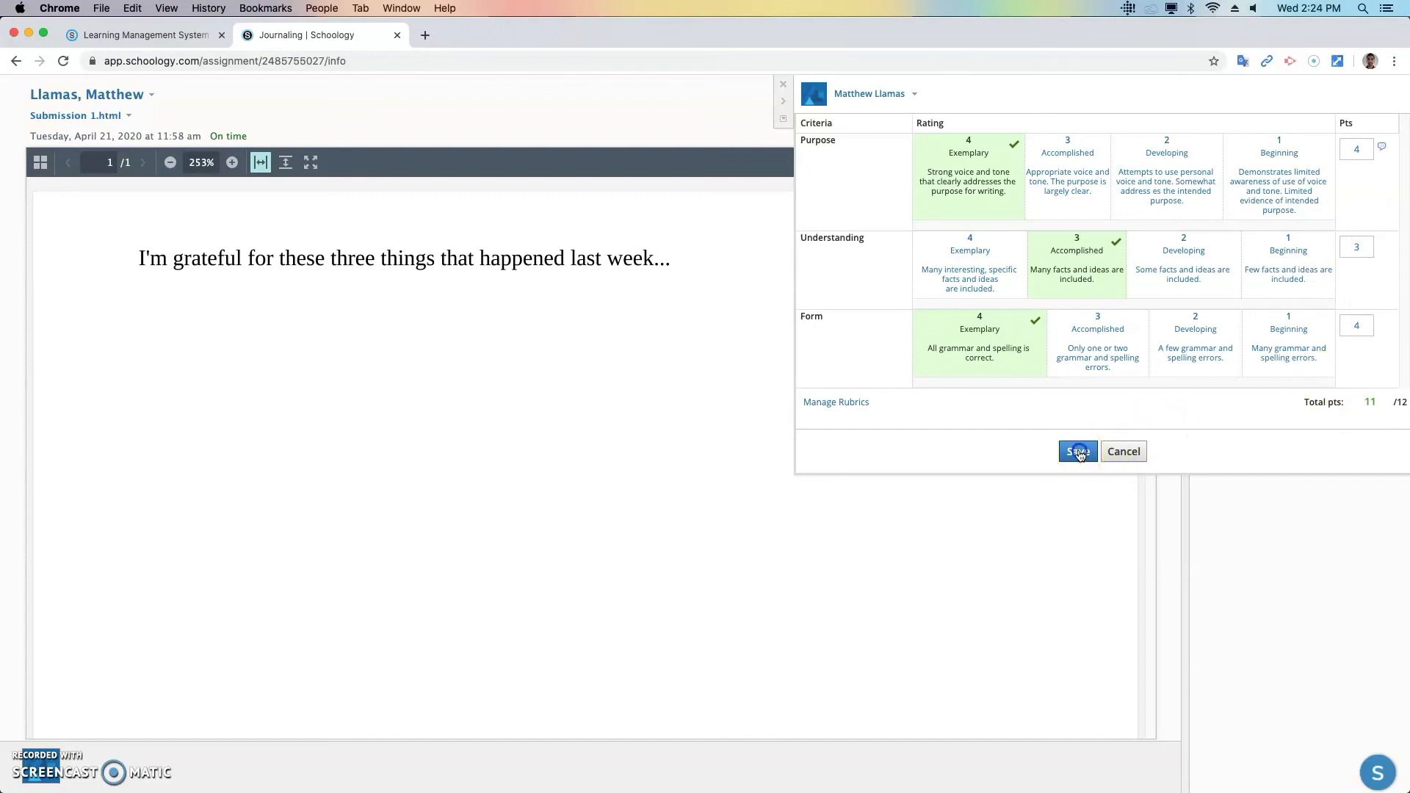